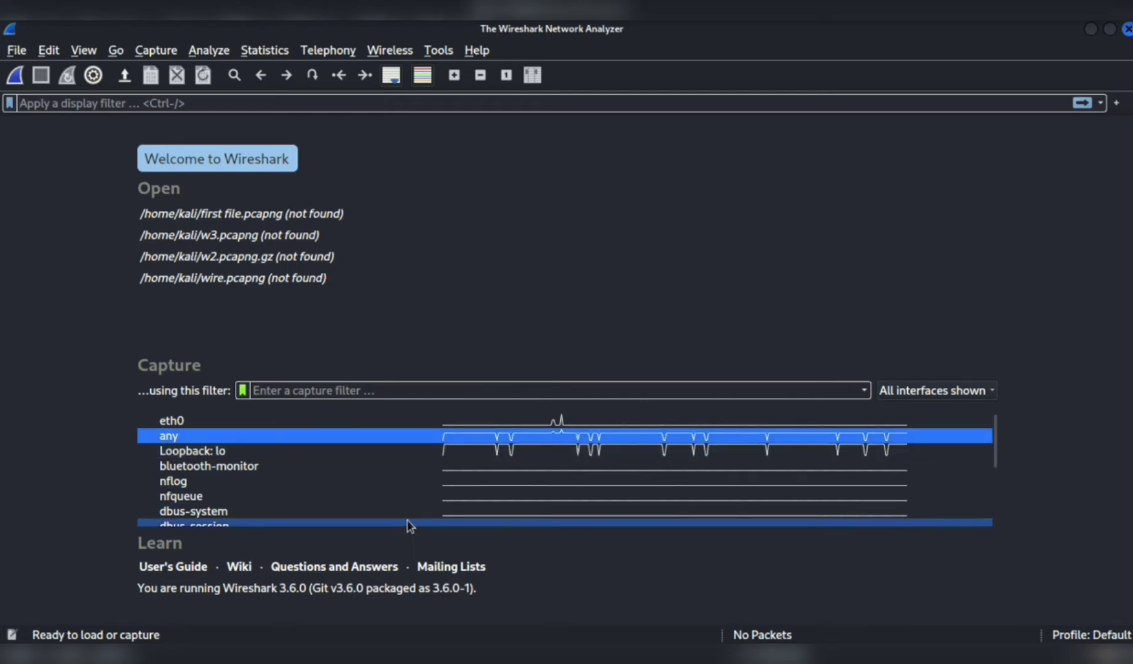
Capture packets on the "any" interface for about half a minute, and stop the capture.
{"action": "double_click", "coordinate": [299, 436]}
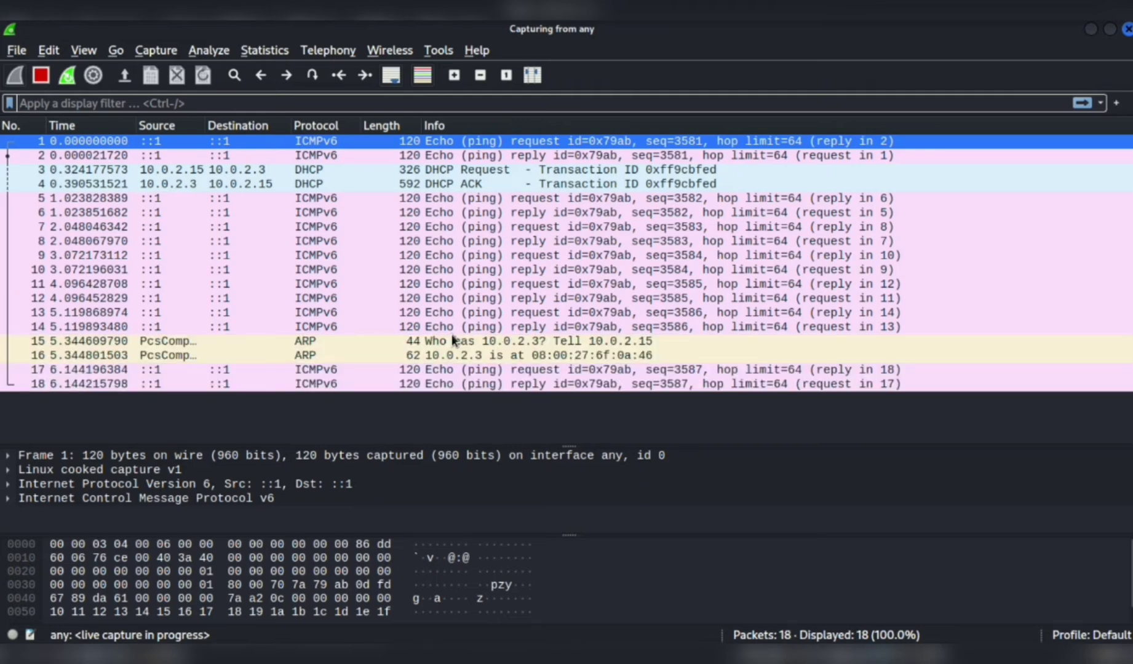
{"action": "left_click", "coordinate": [17, 50]}
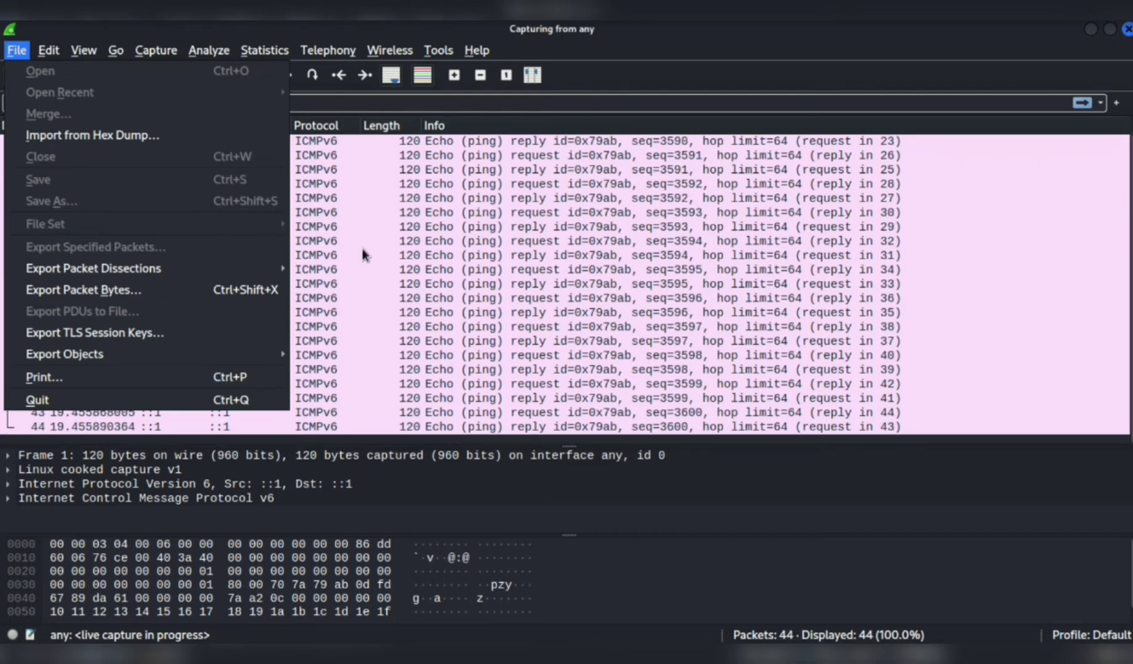
{"action": "left_click", "coordinate": [371, 229]}
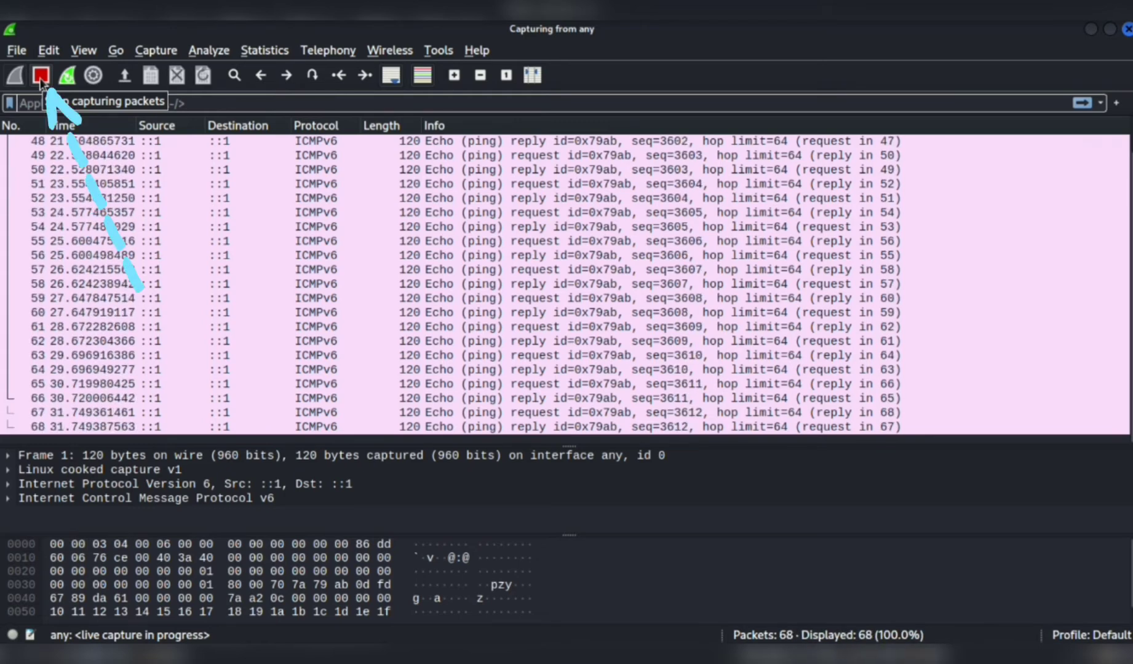
{"action": "left_click", "coordinate": [40, 77]}
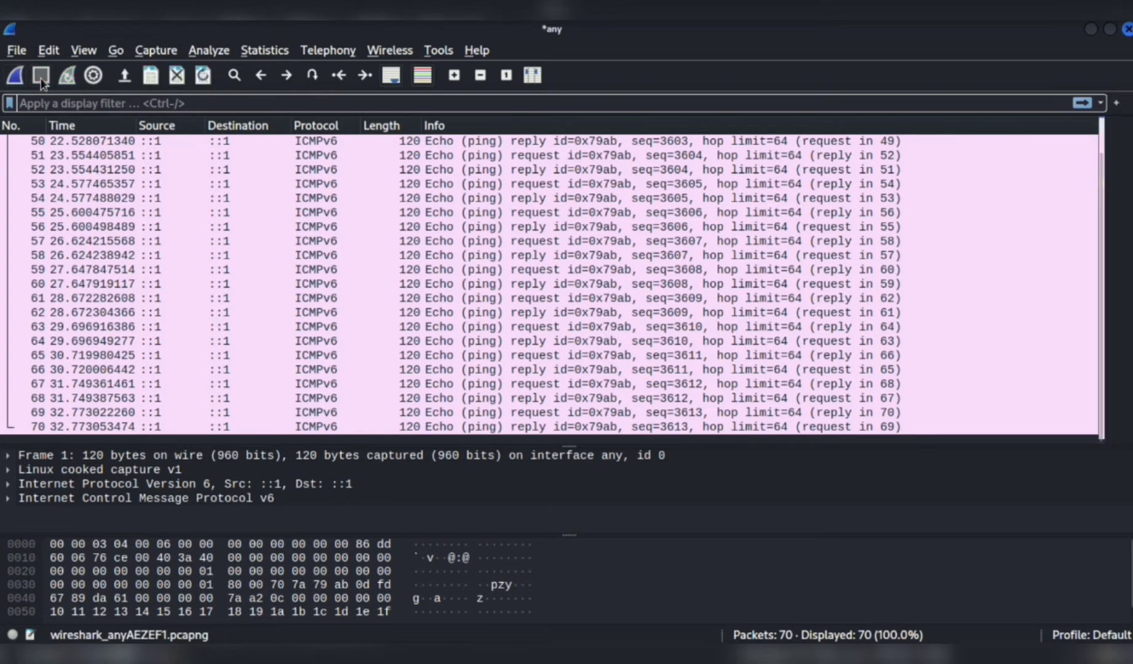
Save the capture in /home/kali as wireshark1 in pcapng format, without gzip compression.
{"action": "left_click", "coordinate": [19, 51]}
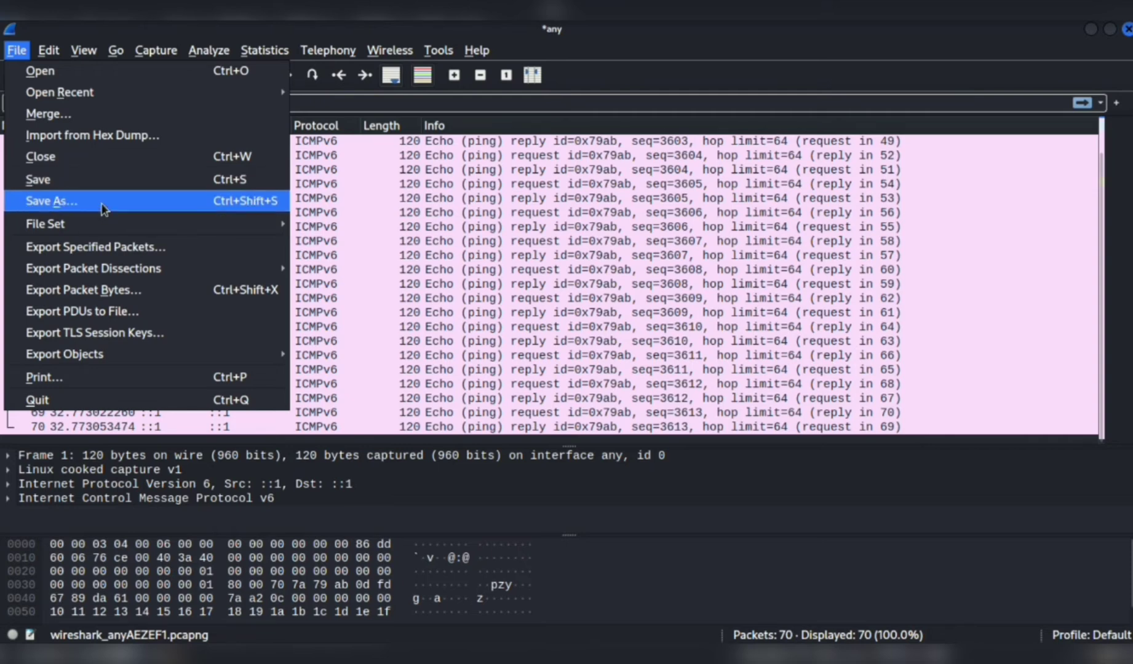
{"action": "left_click", "coordinate": [96, 180]}
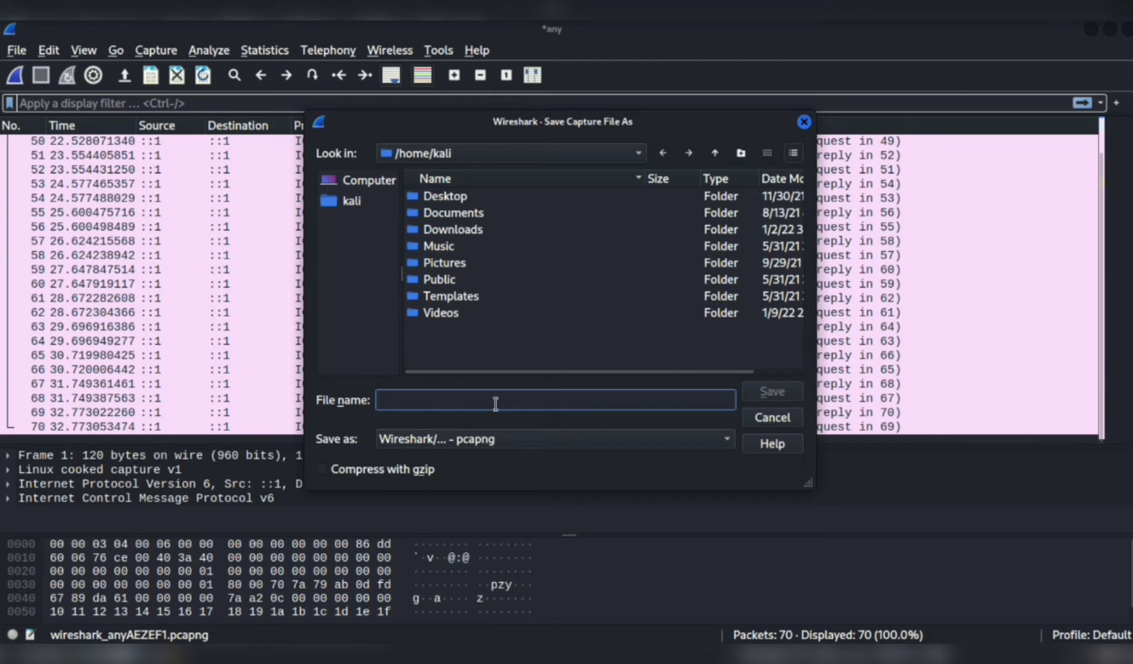
{"action": "type", "text": "wire"}
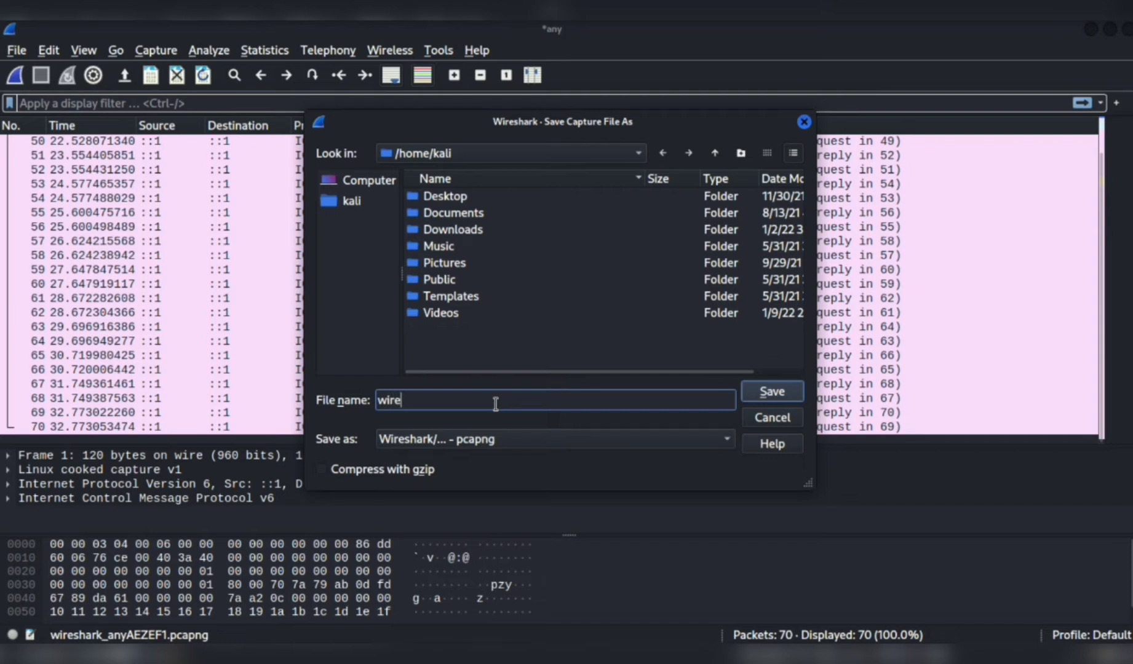
{"action": "type", "text": "shark1"}
{"action": "left_click", "coordinate": [555, 441]}
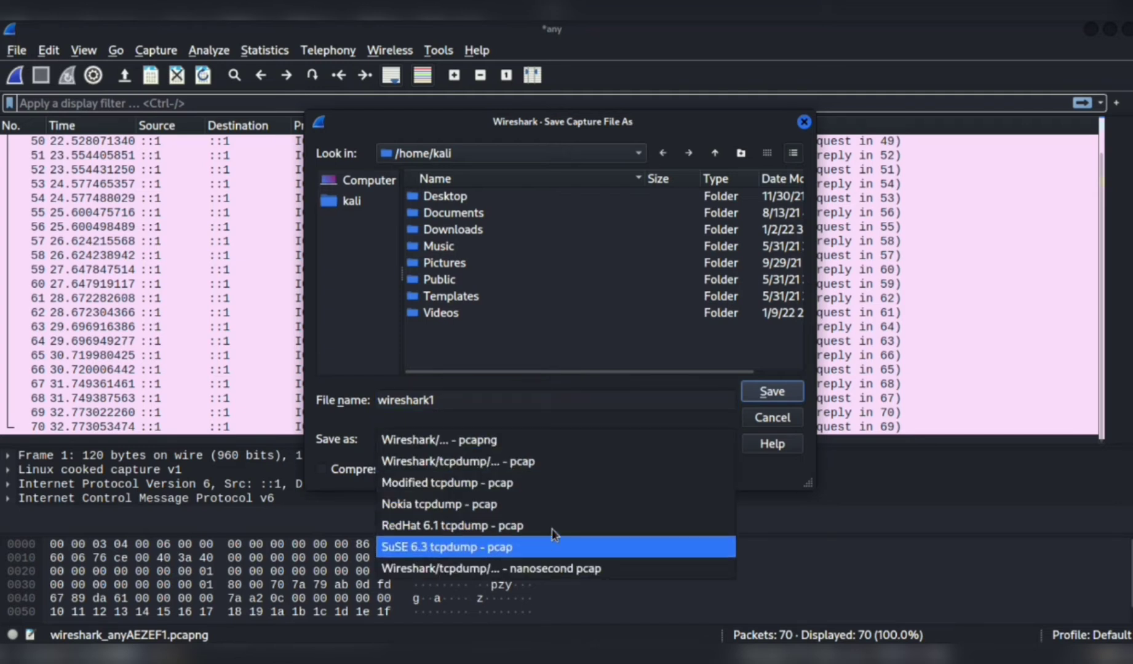
{"action": "left_click", "coordinate": [578, 442]}
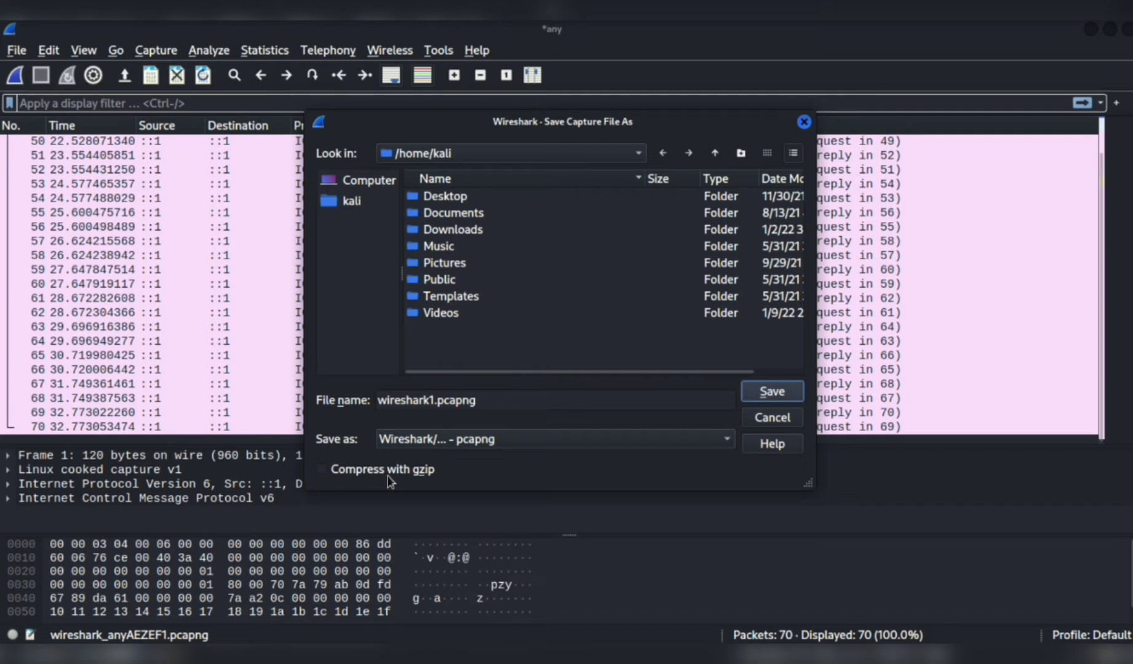
{"action": "left_click", "coordinate": [324, 471]}
{"action": "left_click", "coordinate": [322, 470]}
{"action": "left_click", "coordinate": [496, 158]}
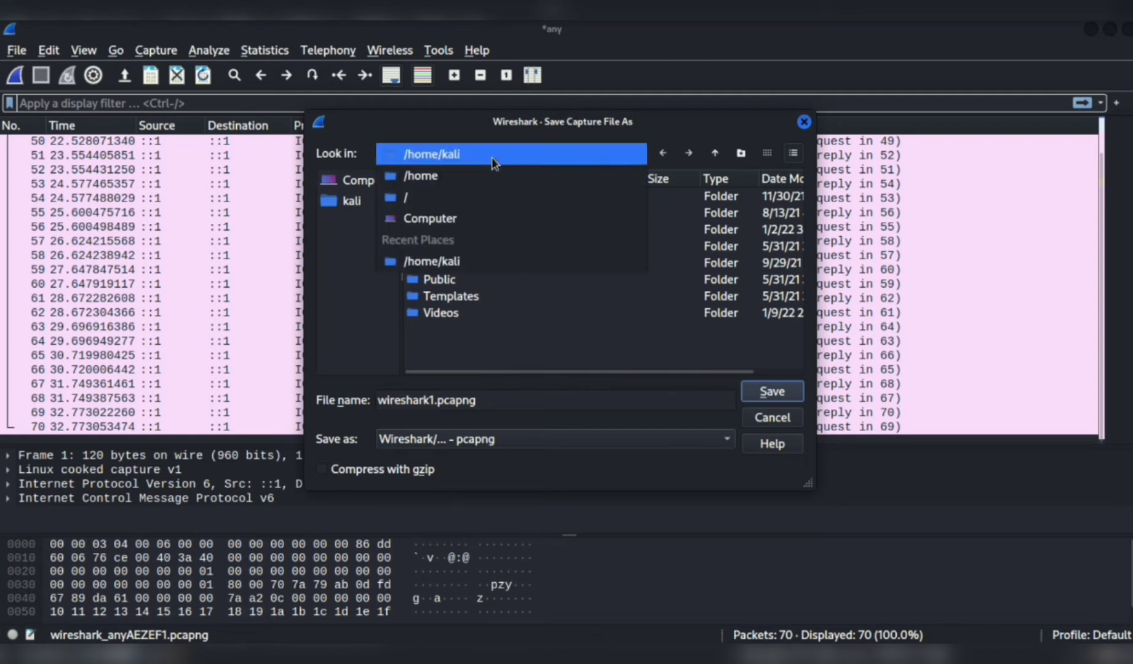
{"action": "left_click", "coordinate": [499, 161]}
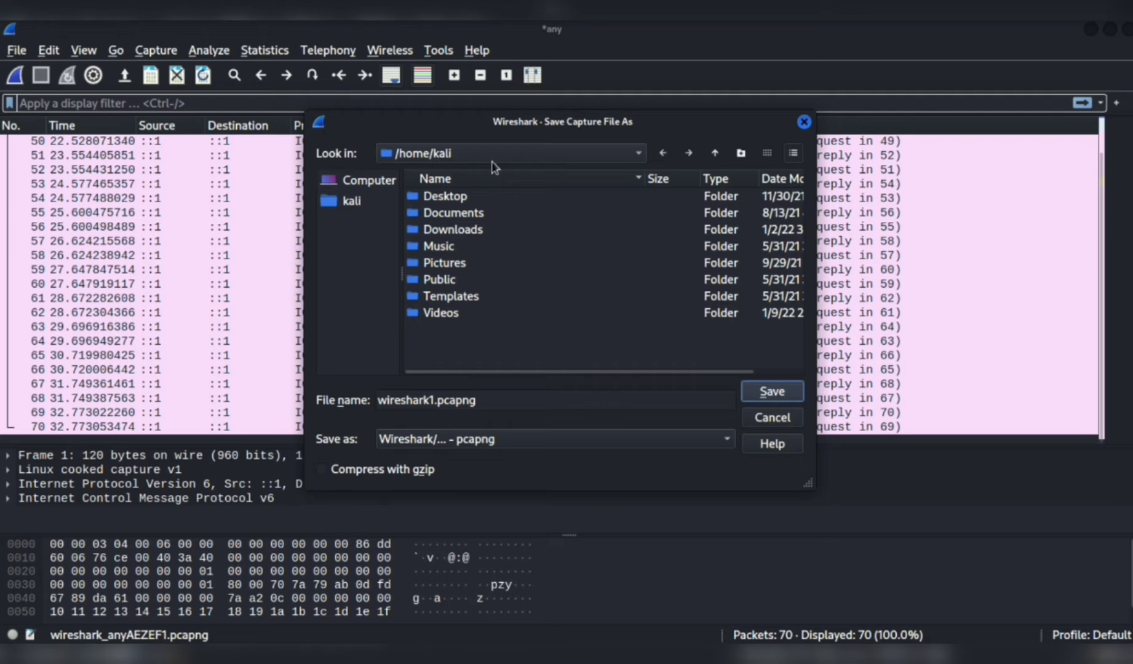
{"action": "left_click", "coordinate": [758, 393]}
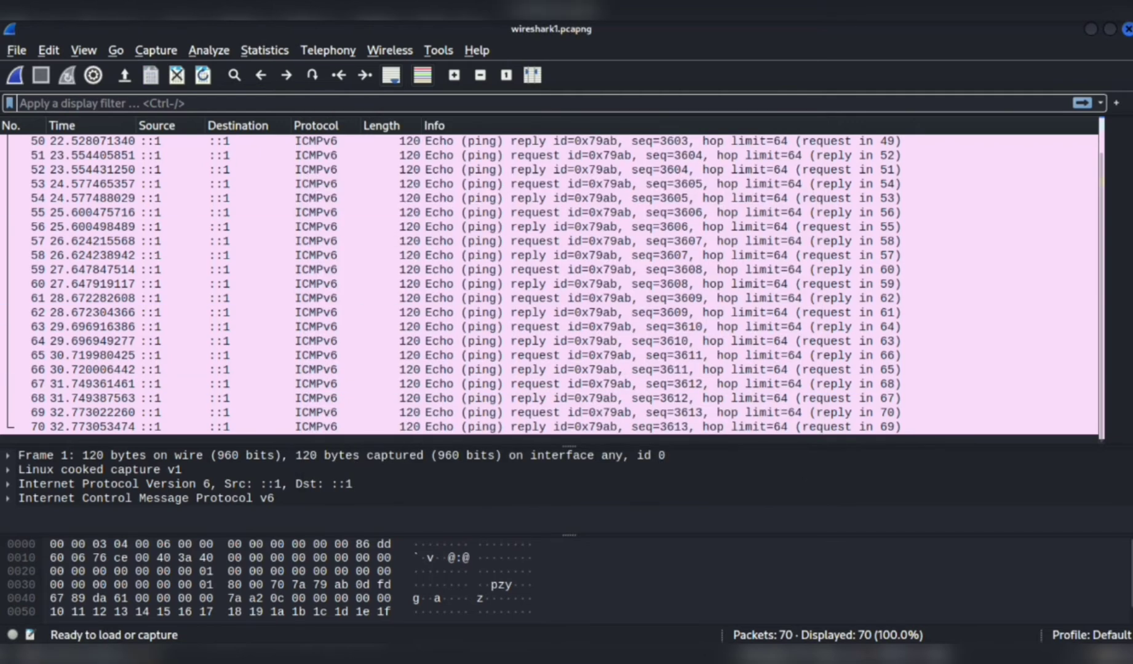
{"action": "left_click", "coordinate": [17, 50]}
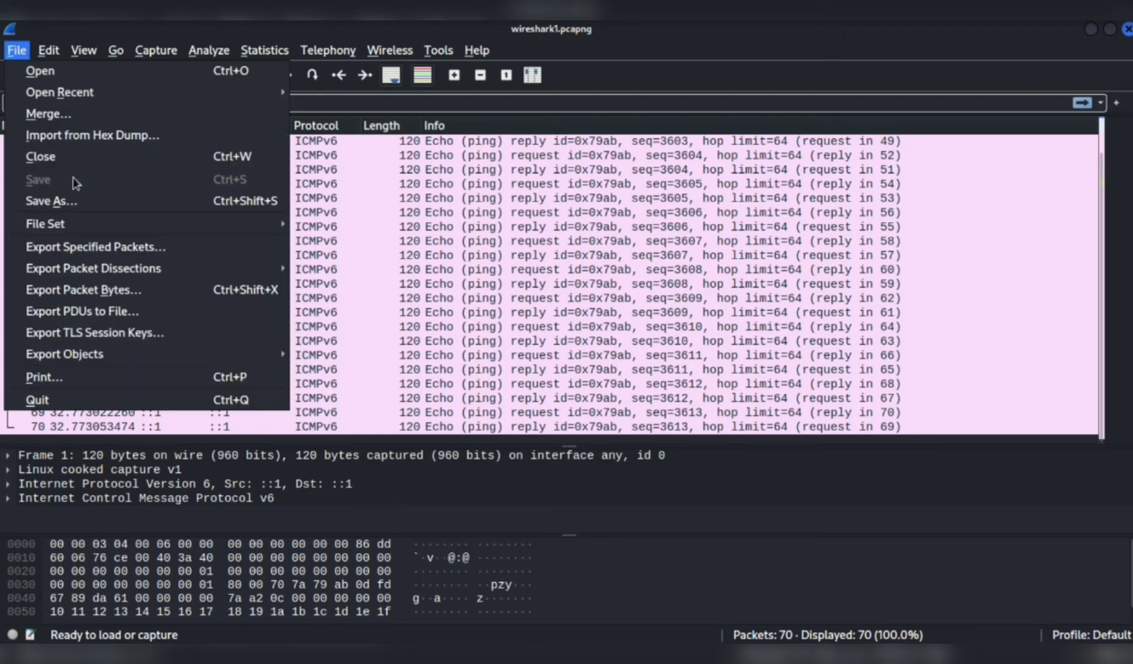
{"action": "left_click", "coordinate": [73, 205]}
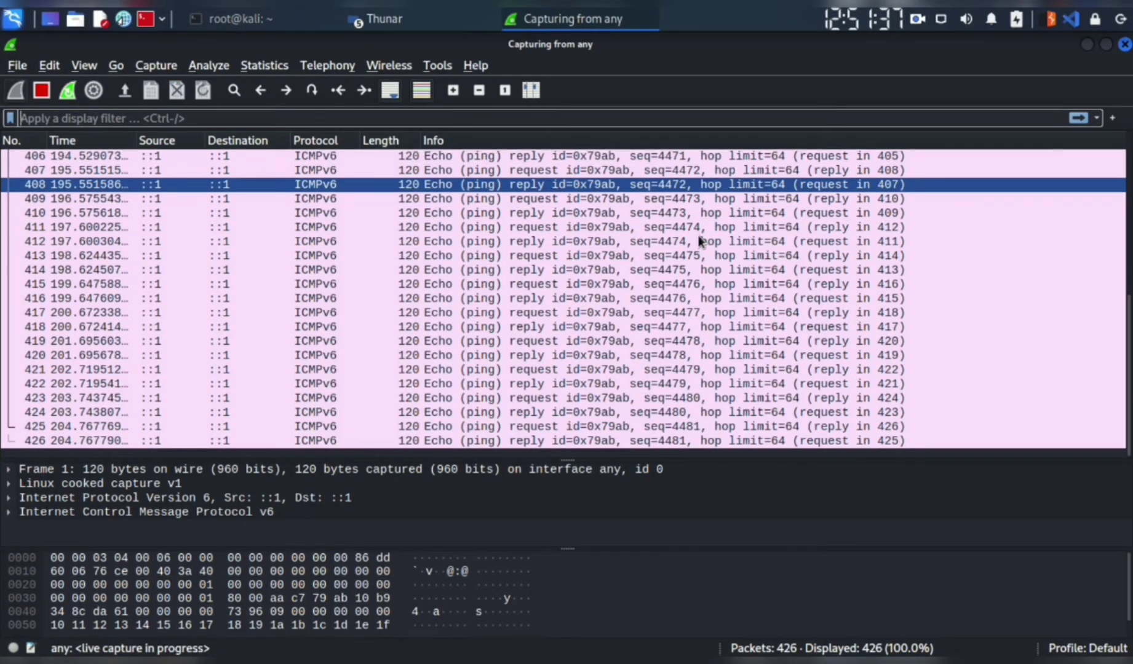
{"action": "left_click", "coordinate": [697, 243]}
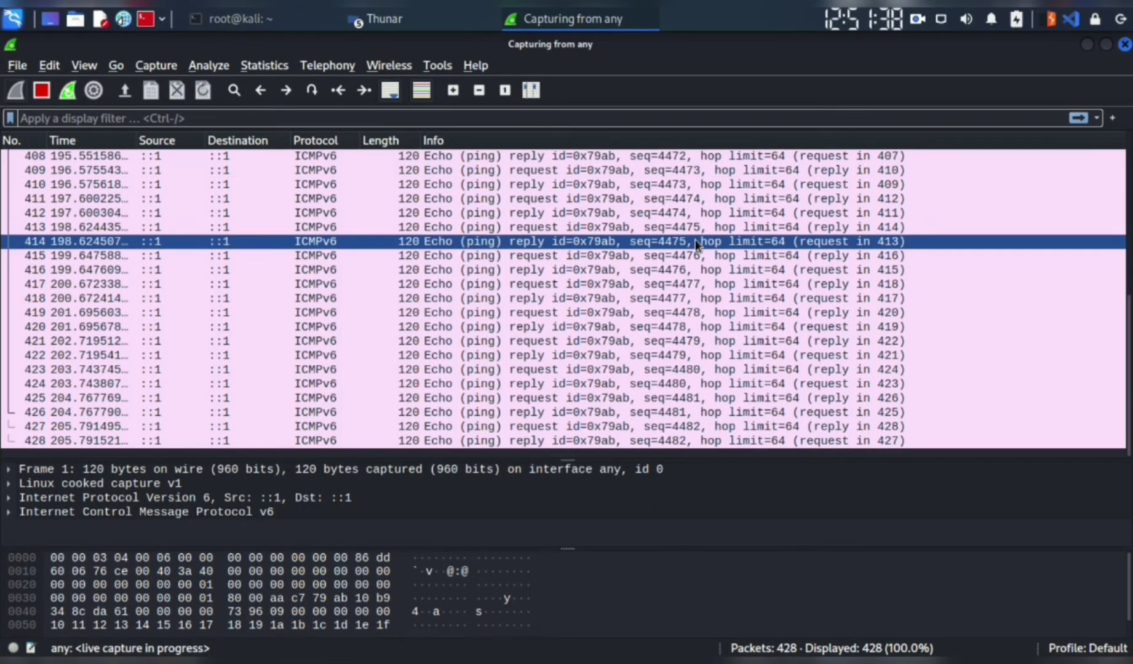
Minimize the live capture window and open wireshark1.pcapng from the Home folder with Wireshark.
{"action": "left_click", "coordinate": [1088, 47]}
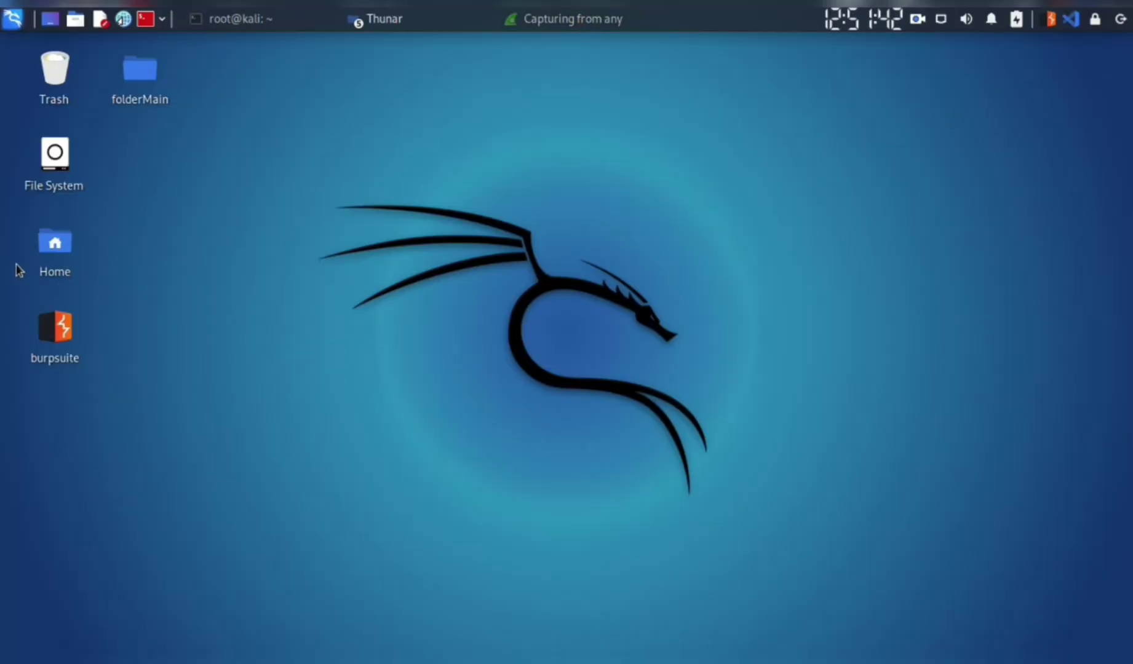
{"action": "double_click", "coordinate": [39, 264]}
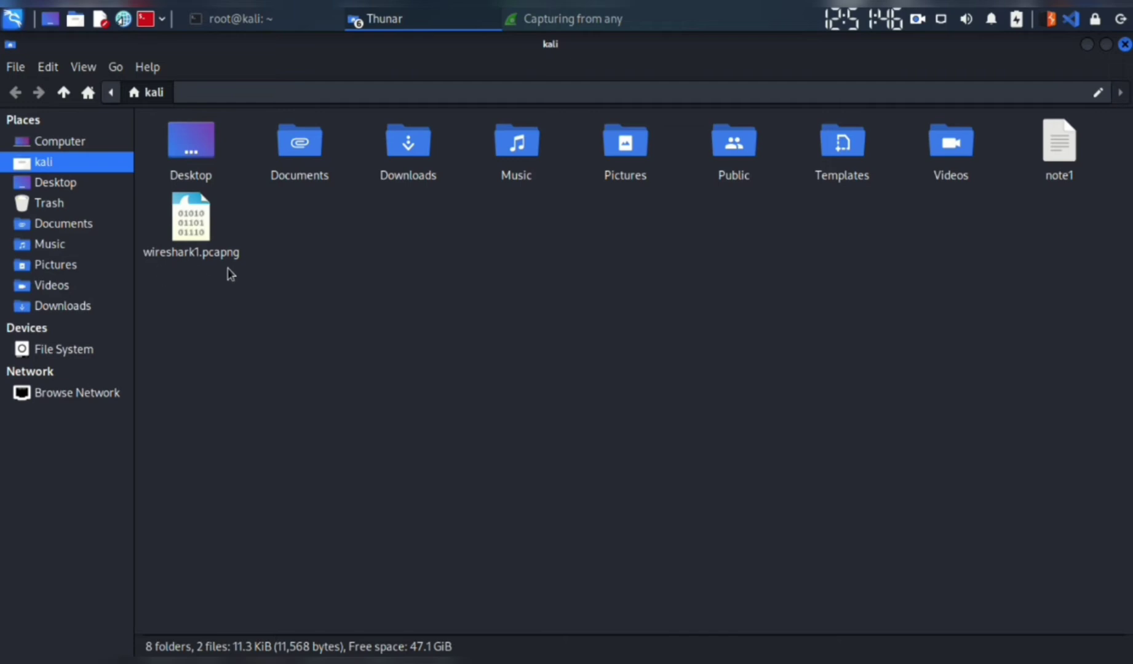
{"action": "right_click", "coordinate": [197, 234]}
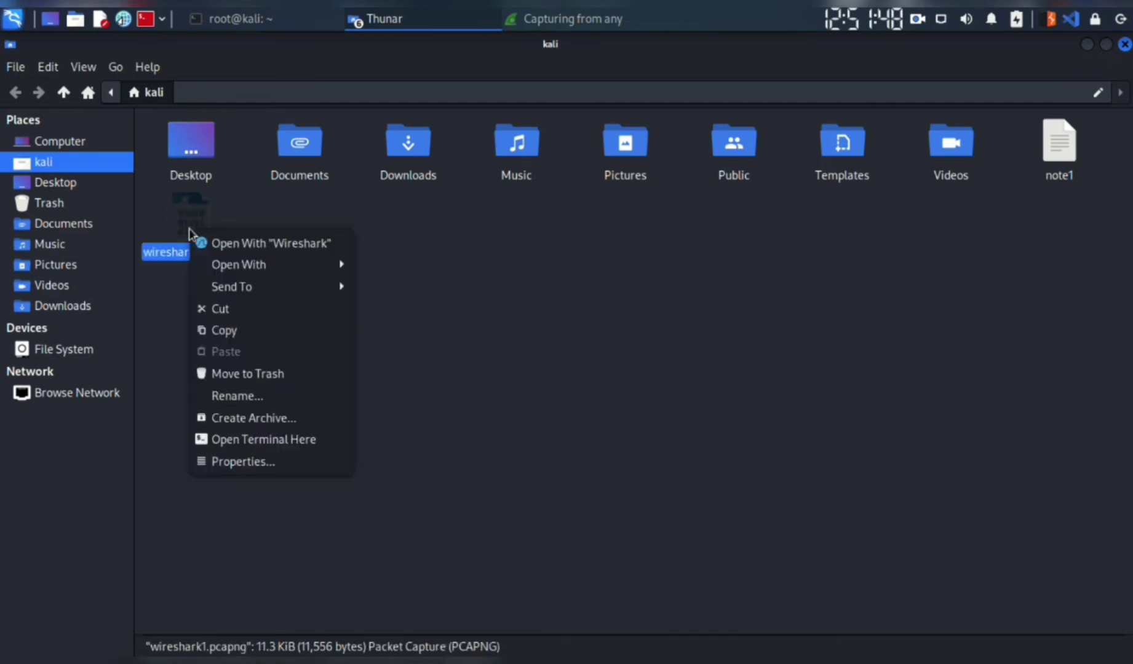
{"action": "left_click", "coordinate": [219, 243]}
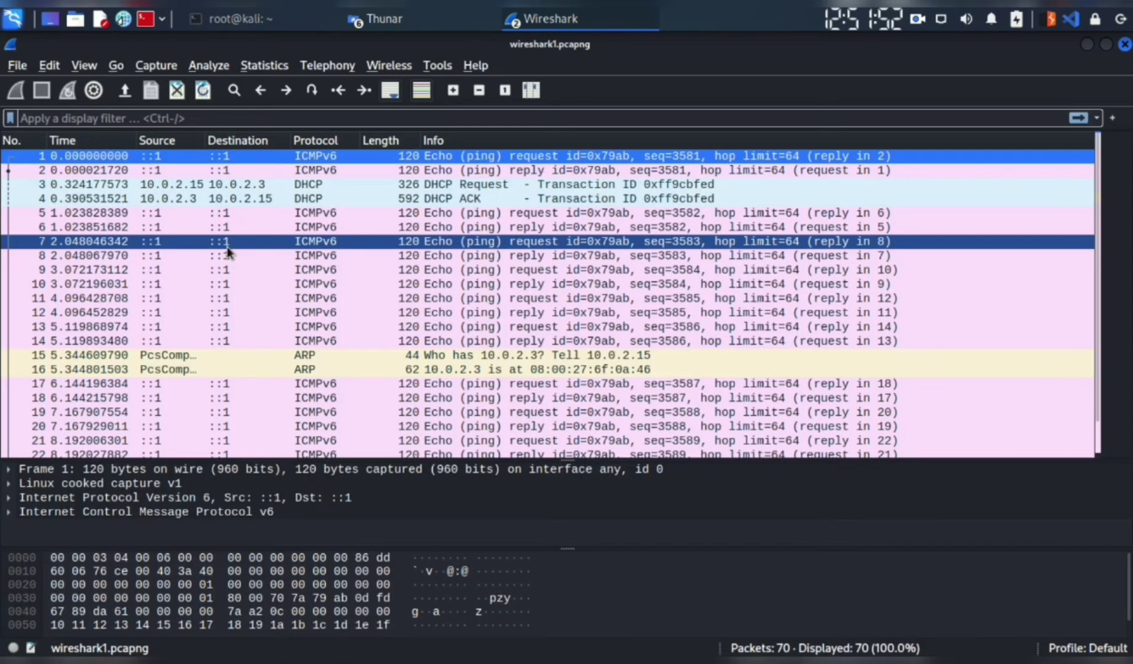
Review the packet list of the reopened wireshark1.pcapng file and close its window.
{"action": "scroll", "coordinate": [572, 286], "scroll_direction": "down", "scroll_amount": 8}
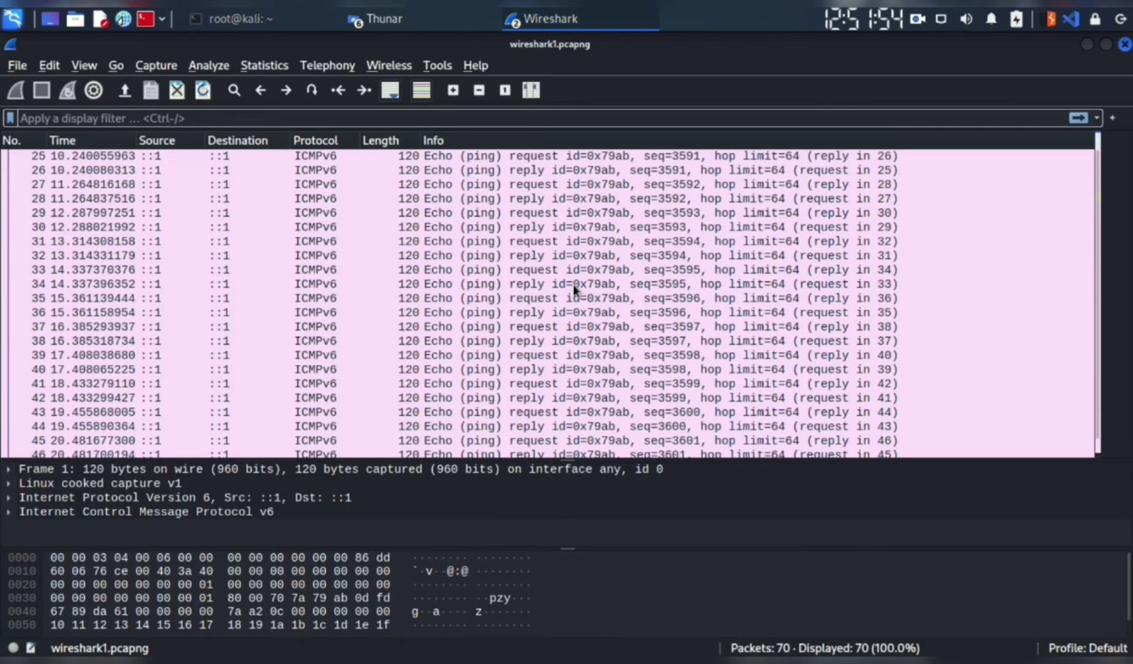
{"action": "scroll", "coordinate": [573, 288], "scroll_direction": "down", "scroll_amount": 8}
{"action": "scroll", "coordinate": [573, 288], "scroll_direction": "up", "scroll_amount": 15}
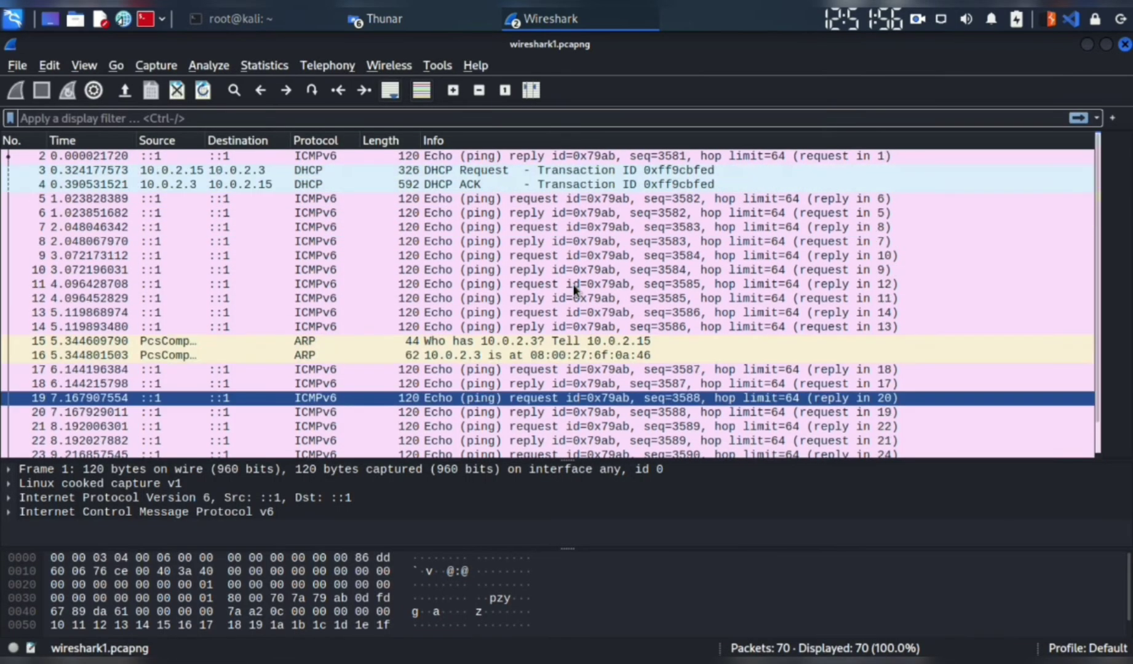
{"action": "scroll", "coordinate": [573, 284], "scroll_direction": "up", "scroll_amount": 1}
{"action": "left_click", "coordinate": [1124, 44]}
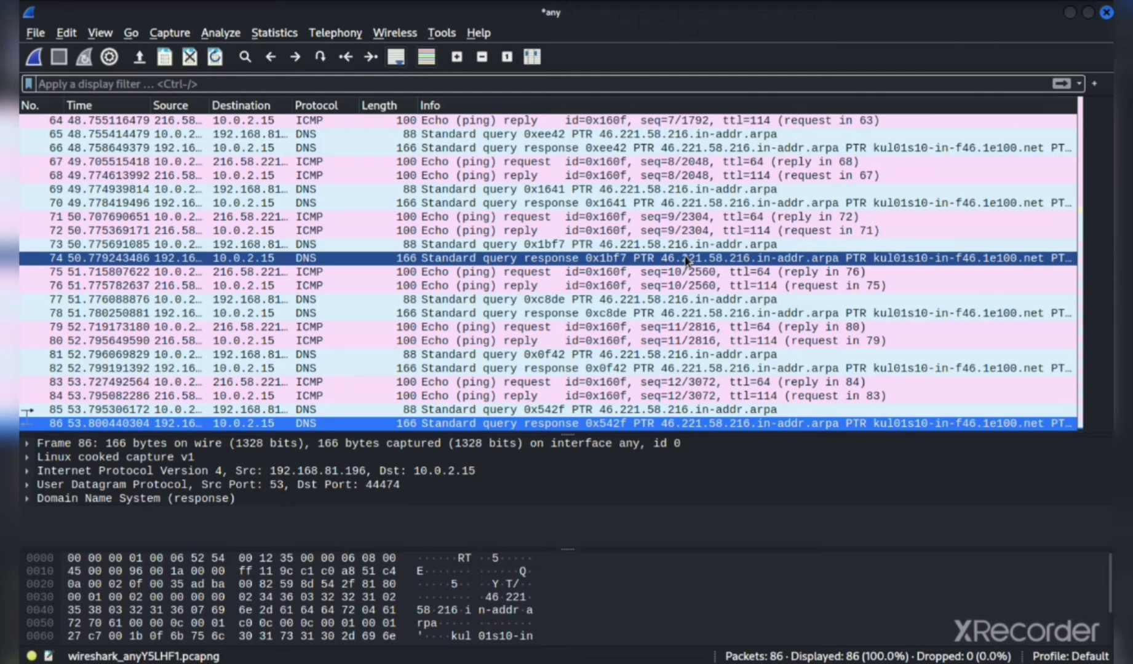
Apply the destination address of packet 81 as the display filter, ip.dst == 192.168.81.196.
{"action": "left_click", "coordinate": [40, 35]}
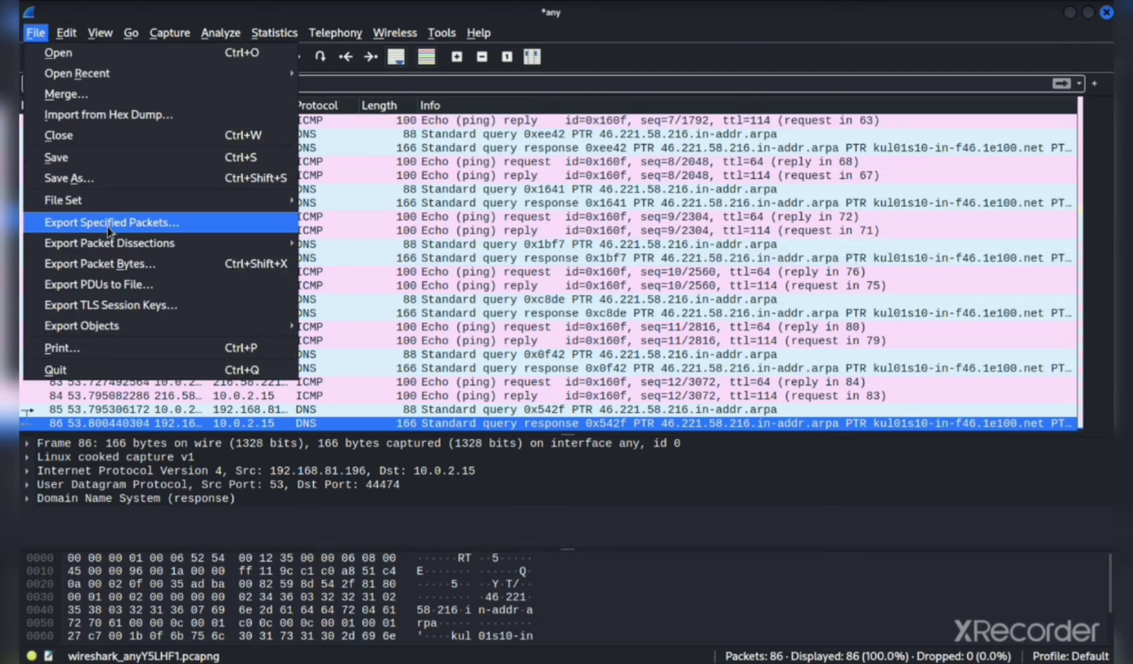
{"action": "left_click", "coordinate": [466, 221]}
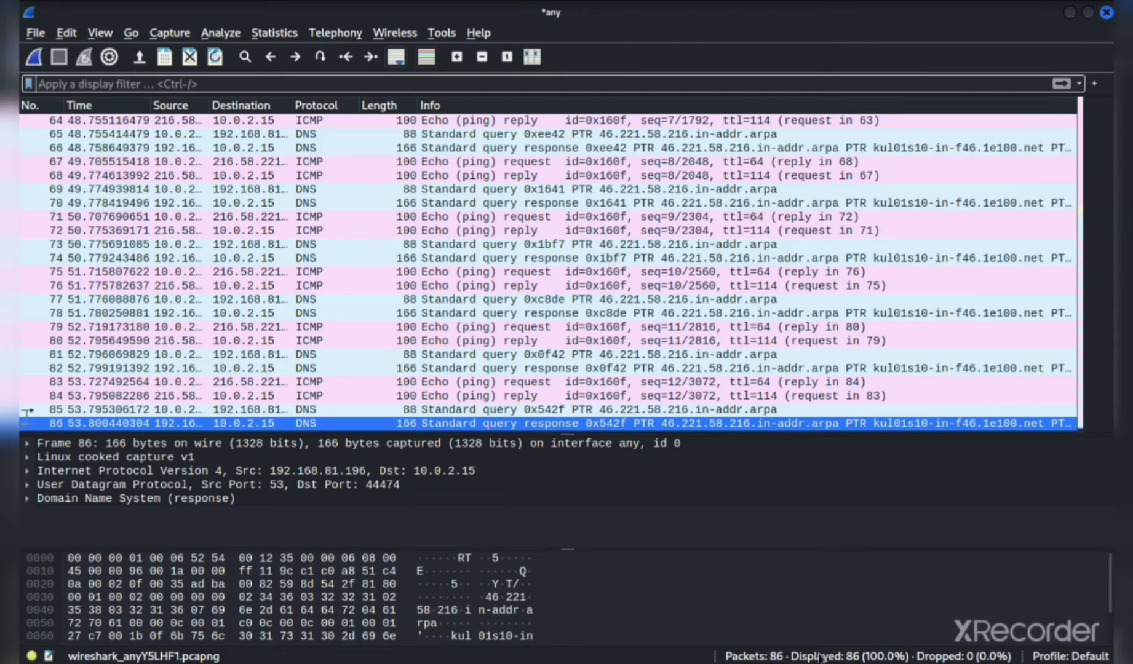
{"action": "right_click", "coordinate": [263, 355]}
{"action": "mouse_move", "coordinate": [326, 152]}
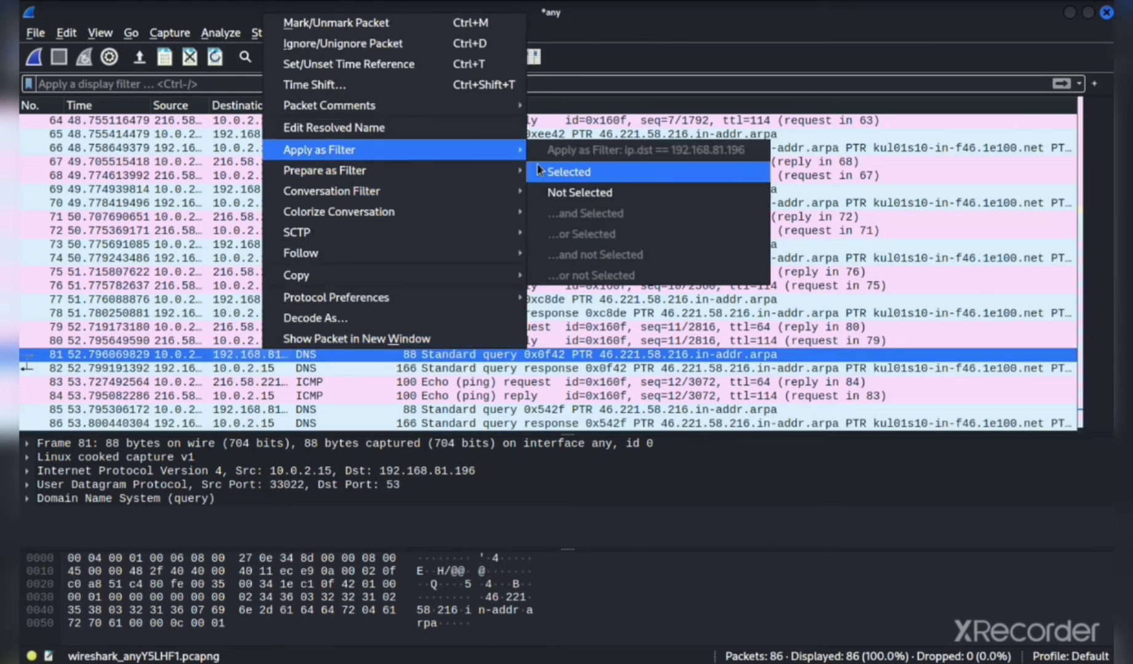
{"action": "left_click", "coordinate": [562, 171]}
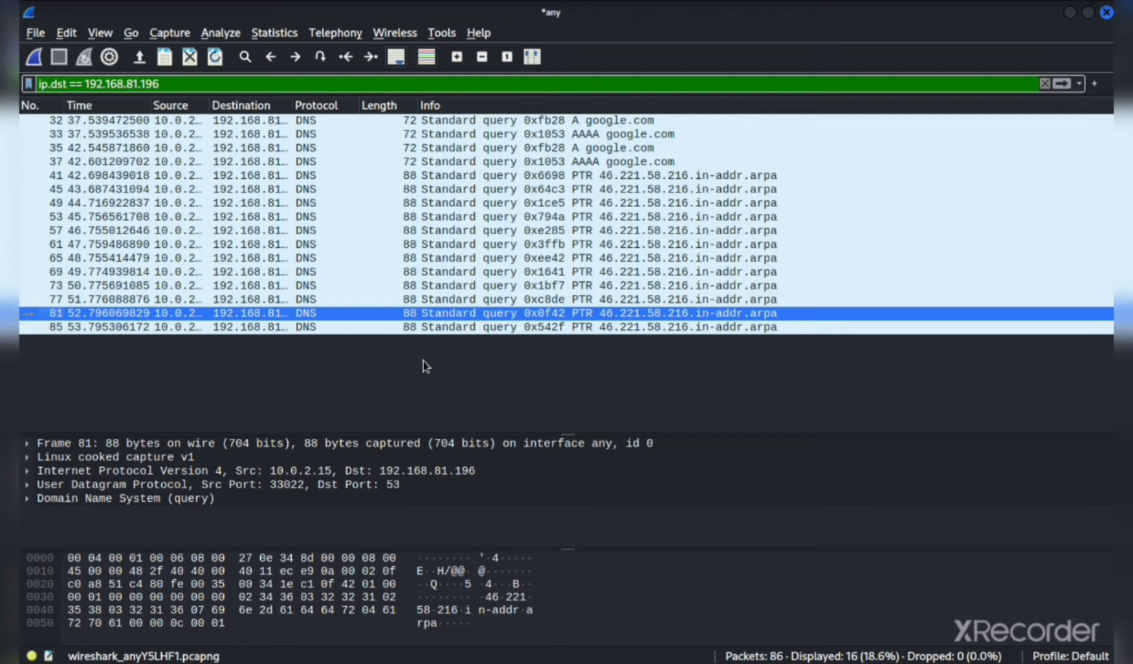
Export all displayed packets to /home/kali as wireshark2 in pcapng format.
{"action": "left_click", "coordinate": [35, 34]}
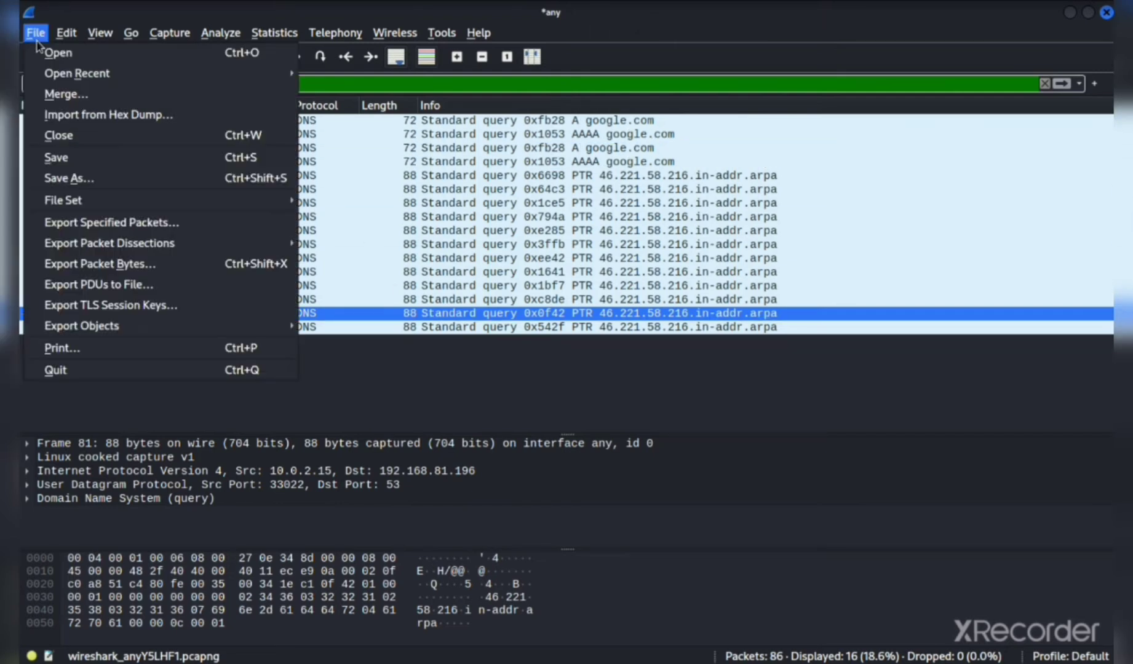
{"action": "left_click", "coordinate": [143, 223]}
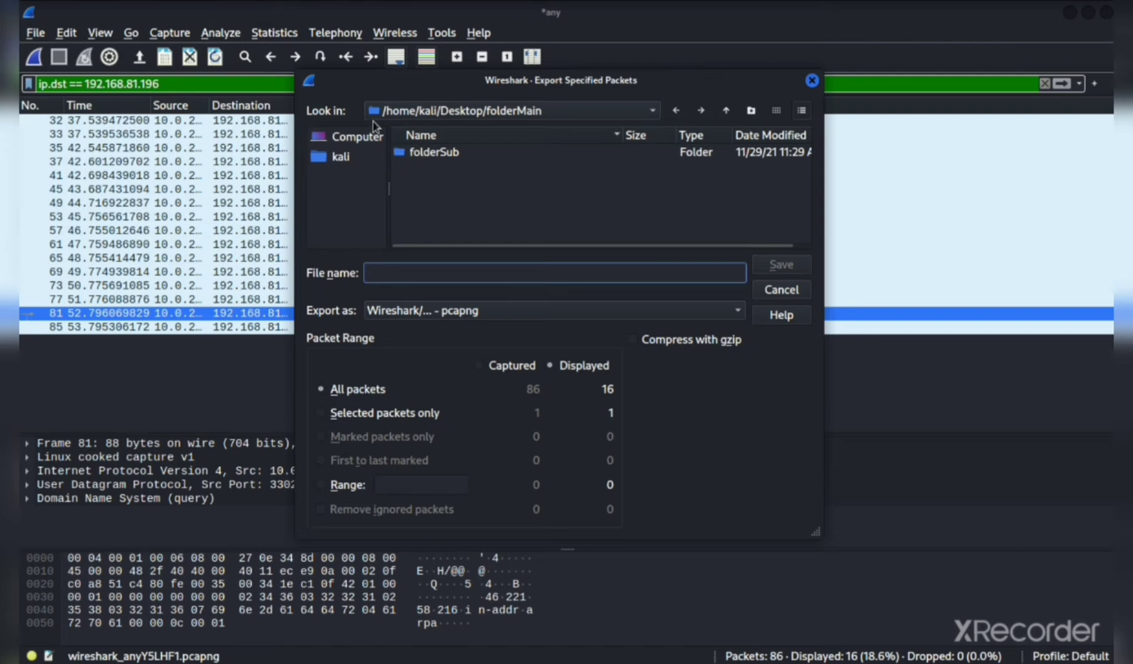
{"action": "left_click", "coordinate": [549, 113]}
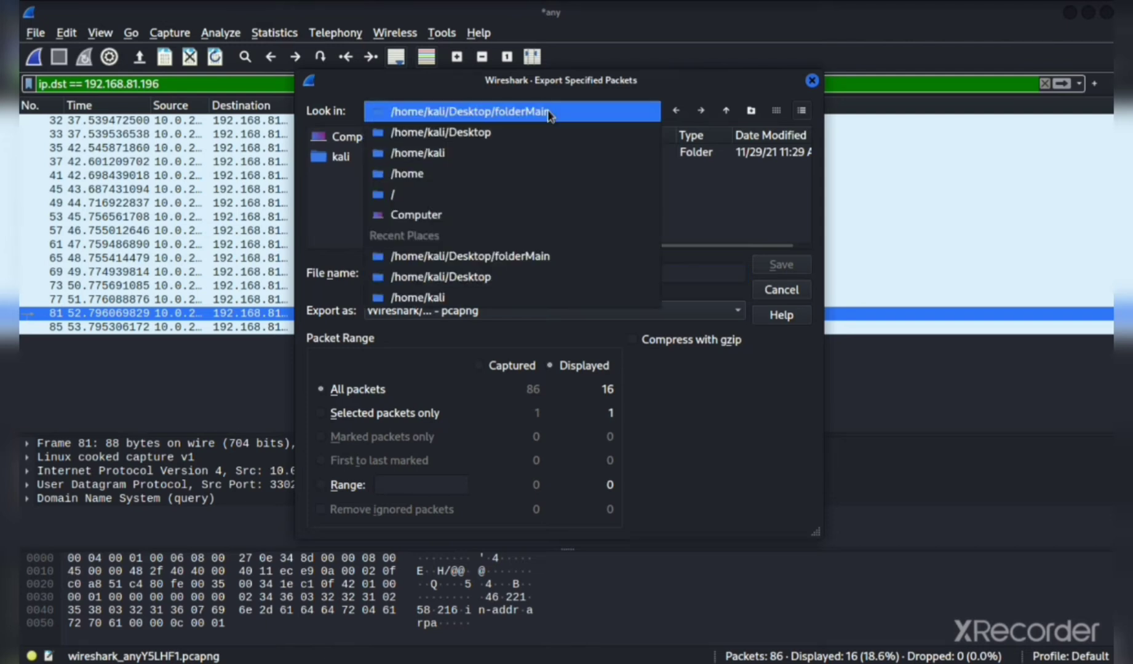
{"action": "left_click", "coordinate": [447, 161]}
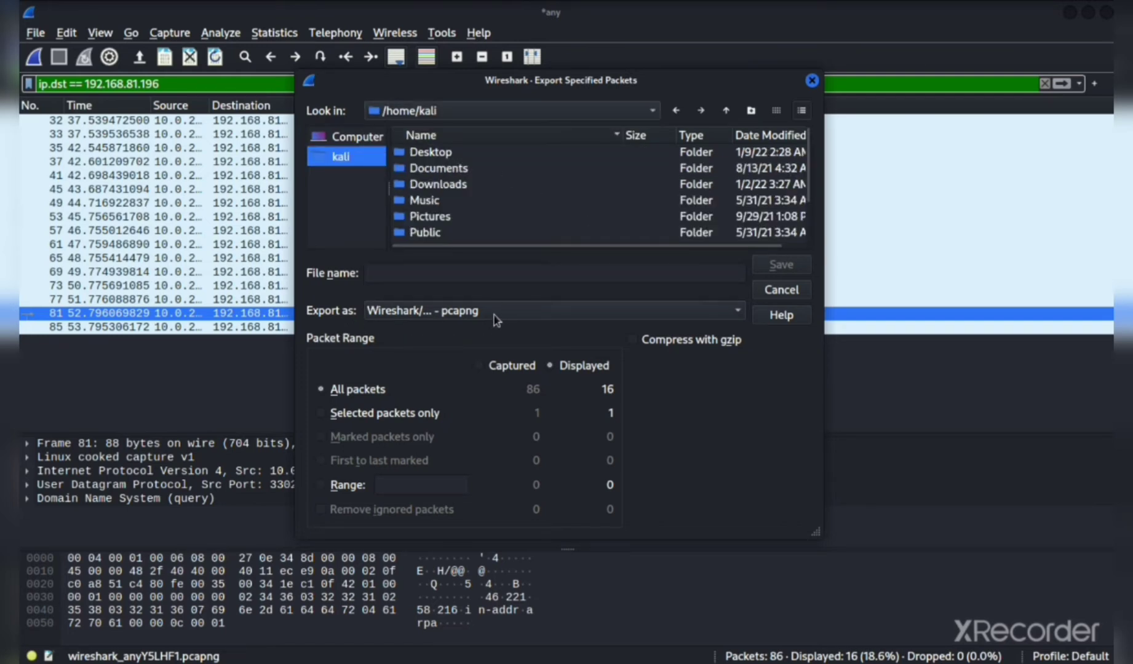
{"action": "left_click", "coordinate": [460, 273]}
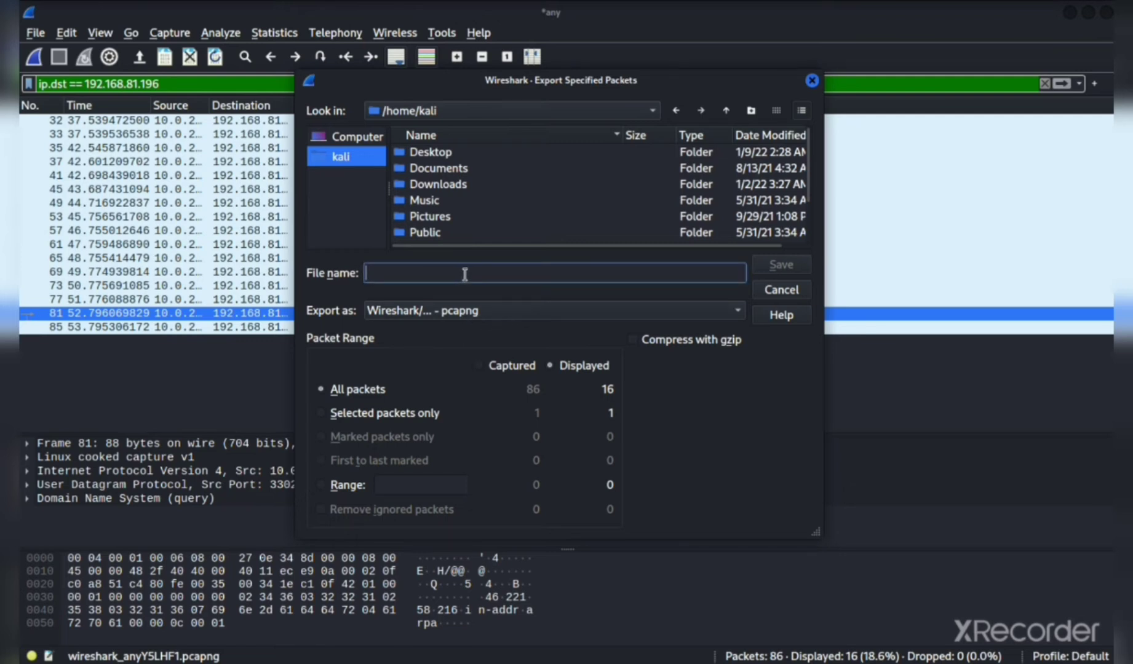
{"action": "type", "text": "wir"}
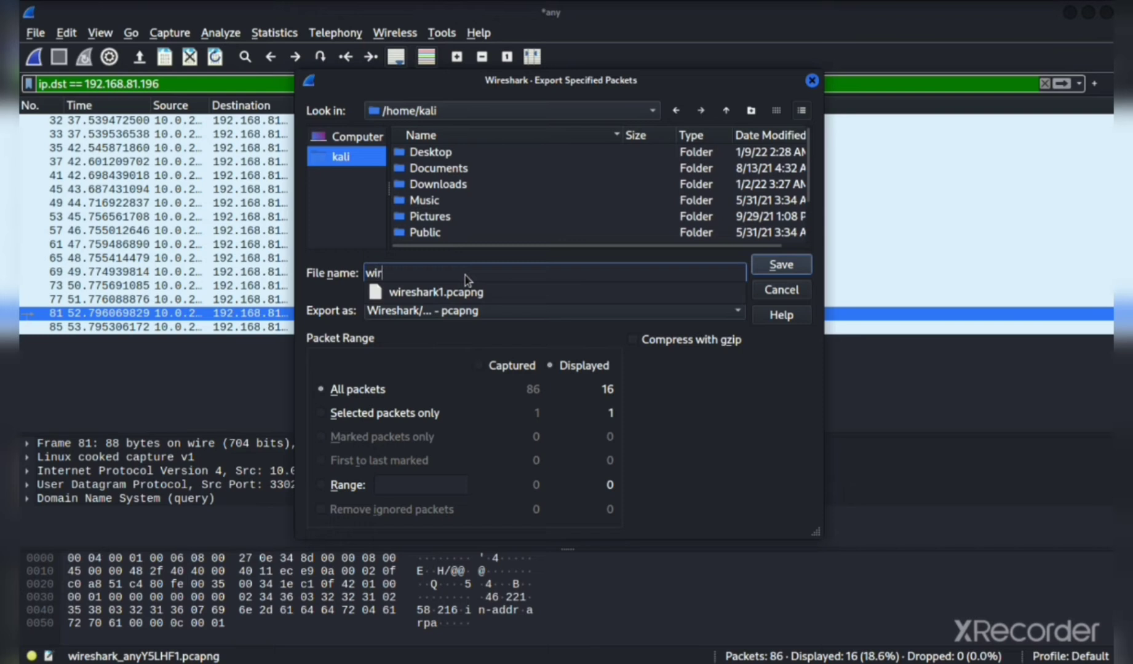
{"action": "type", "text": "eshark2"}
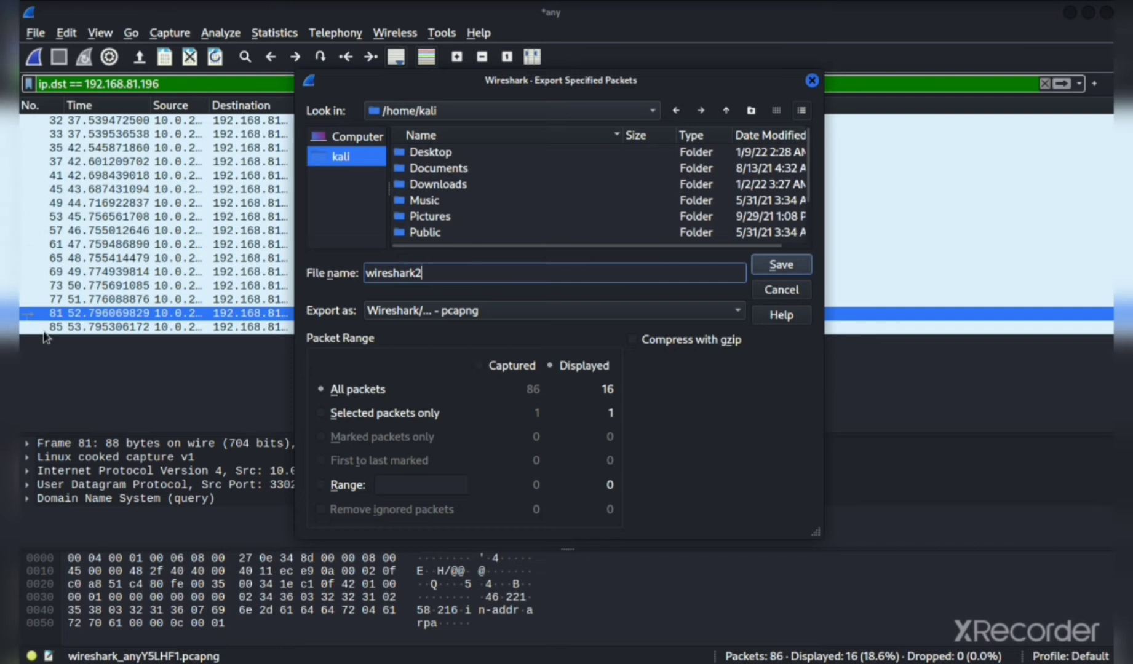
{"action": "left_click", "coordinate": [480, 368]}
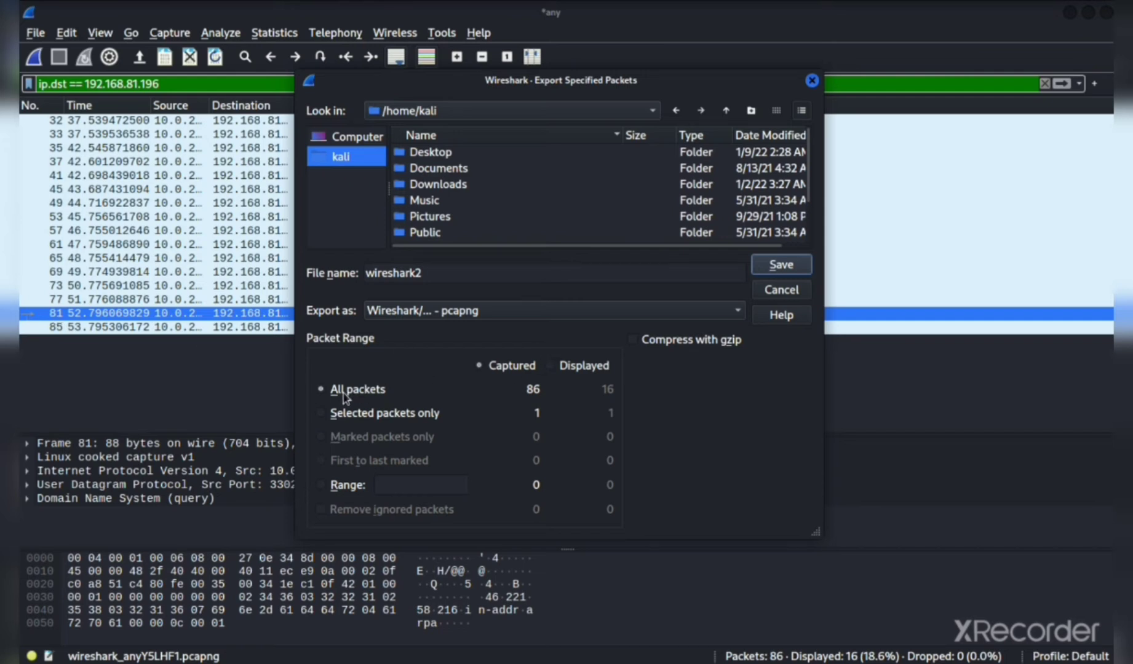
{"action": "left_click", "coordinate": [552, 370]}
{"action": "left_click", "coordinate": [780, 265]}
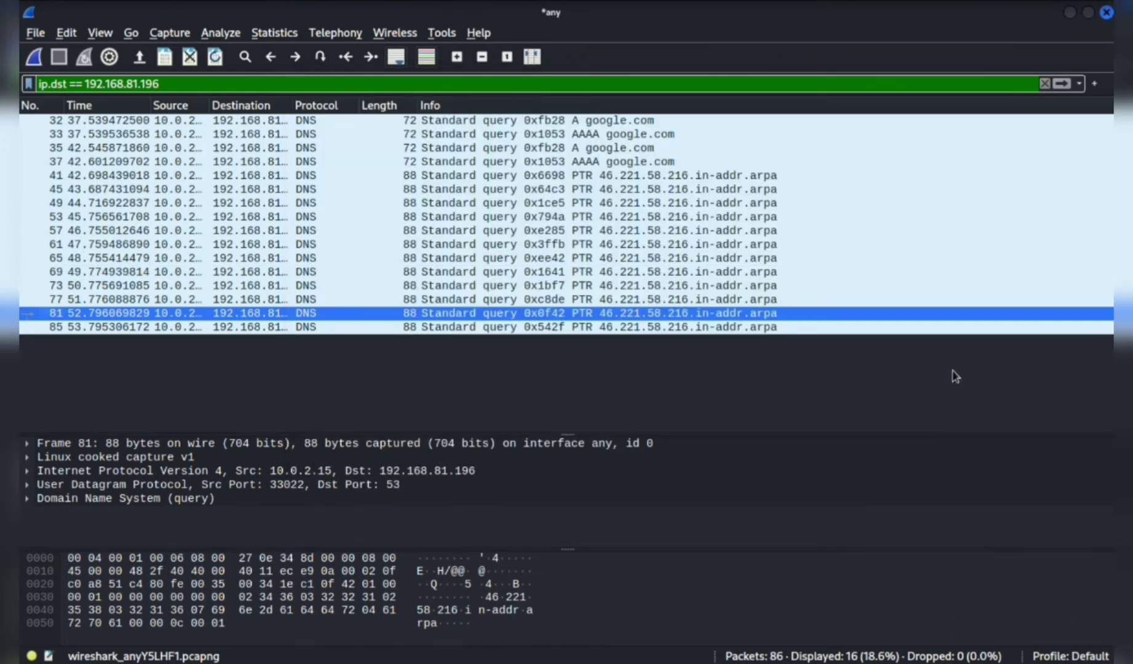
Minimize the capture window and open wireshark2.pcapng from the Home folder with Wireshark.
{"action": "left_click", "coordinate": [1073, 16]}
{"action": "double_click", "coordinate": [69, 205]}
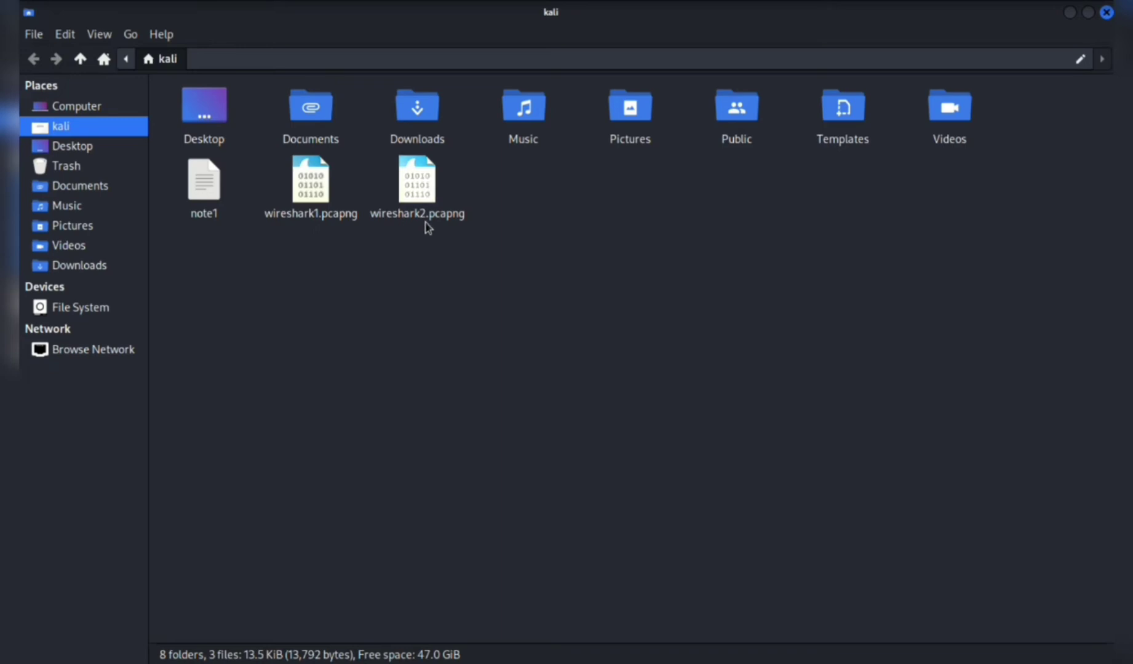
{"action": "right_click", "coordinate": [406, 188]}
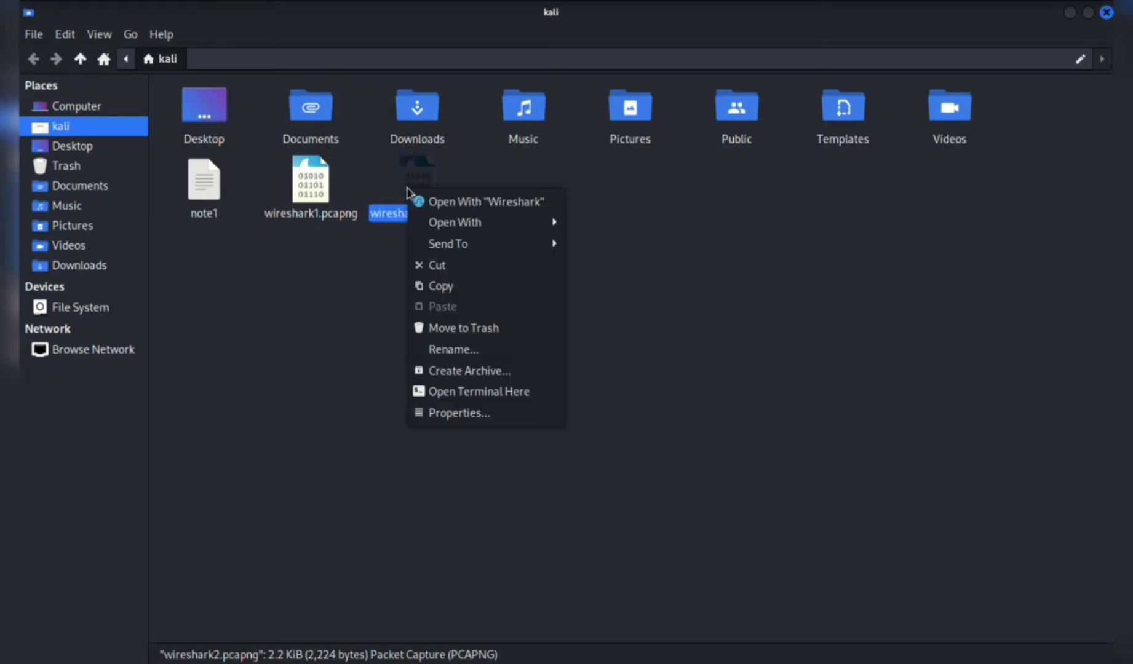
{"action": "left_click", "coordinate": [440, 205]}
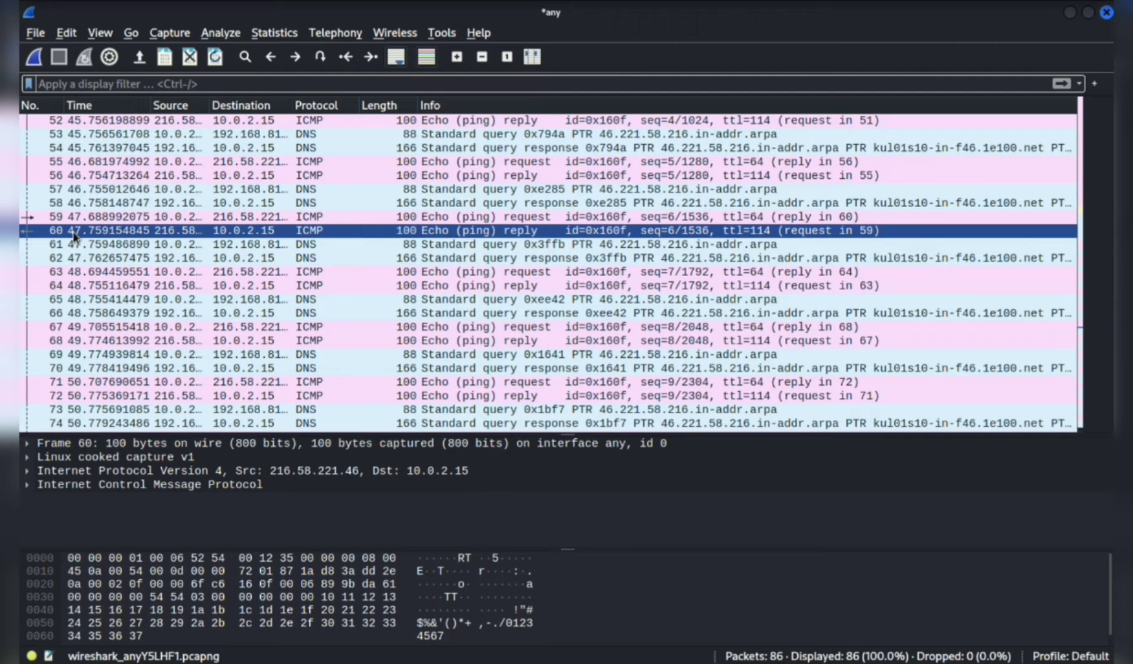
Export only the selected packet 60, using the captured packets, to /home/kali as wireshark3 in pcapng format.
{"action": "left_click", "coordinate": [34, 34]}
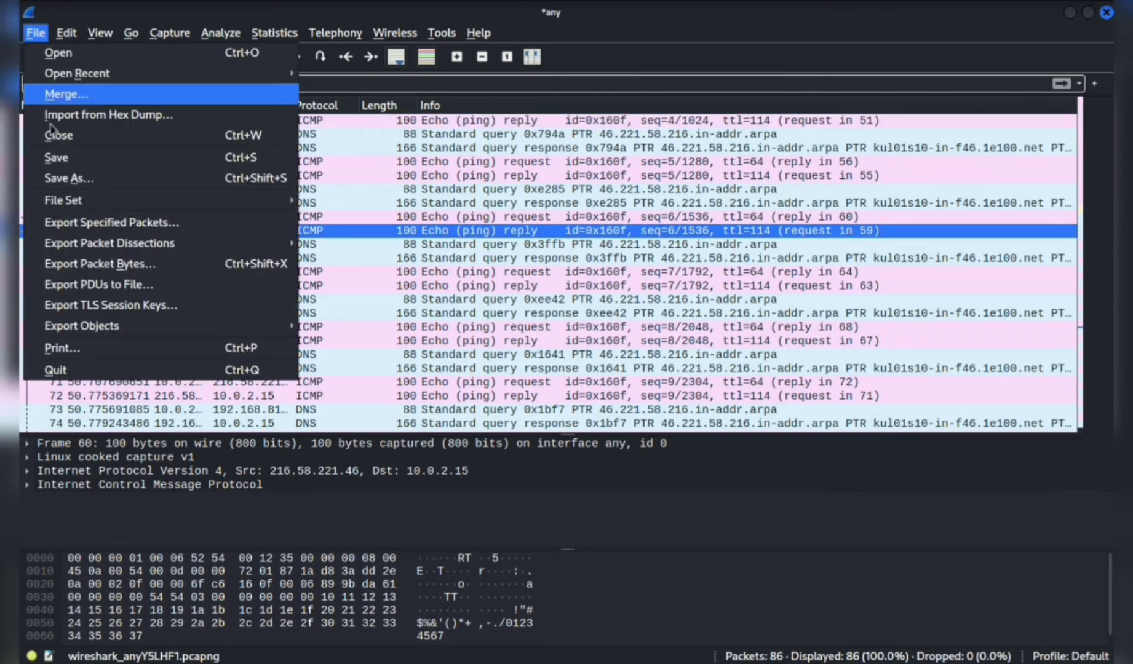
{"action": "left_click", "coordinate": [80, 224]}
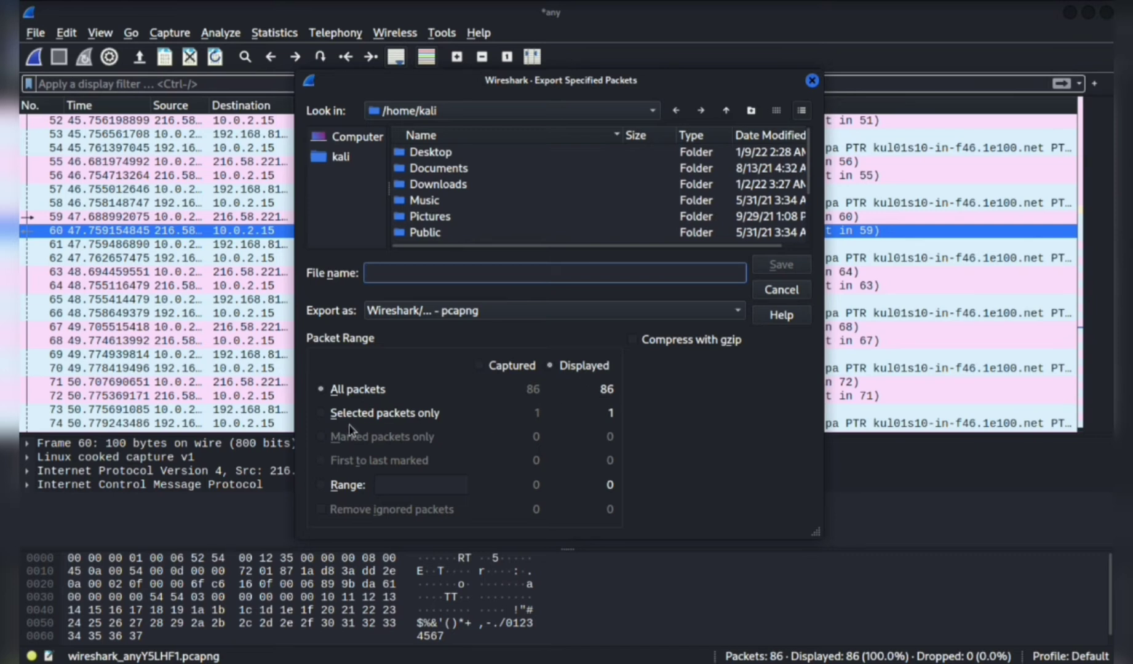
{"action": "left_click", "coordinate": [326, 423]}
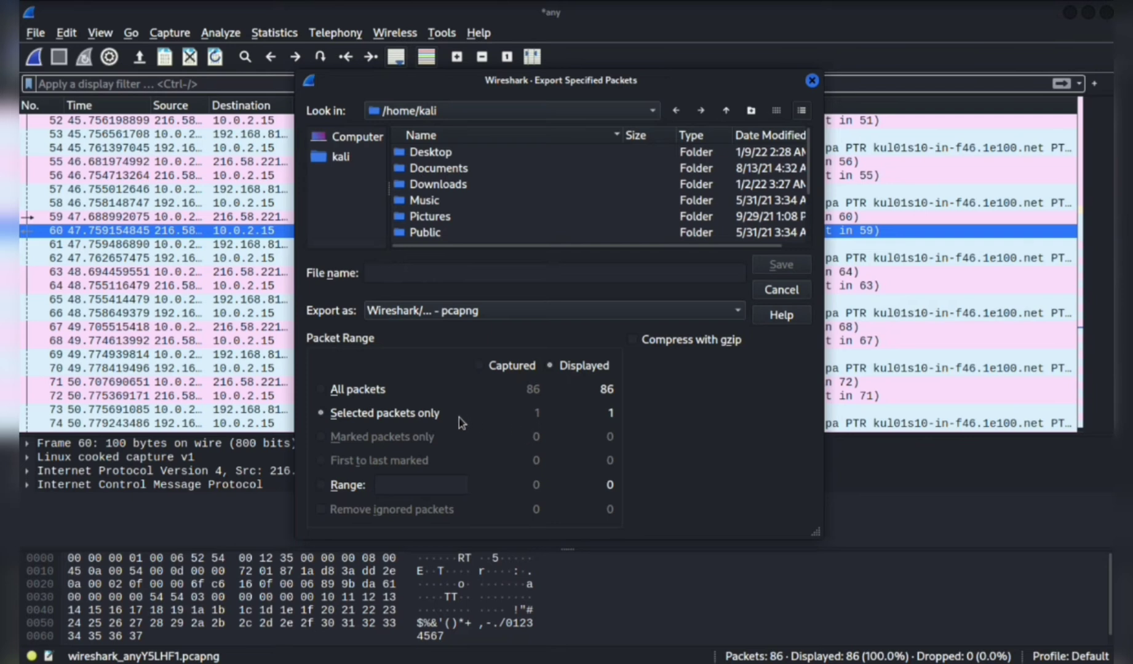
{"action": "left_click", "coordinate": [479, 366]}
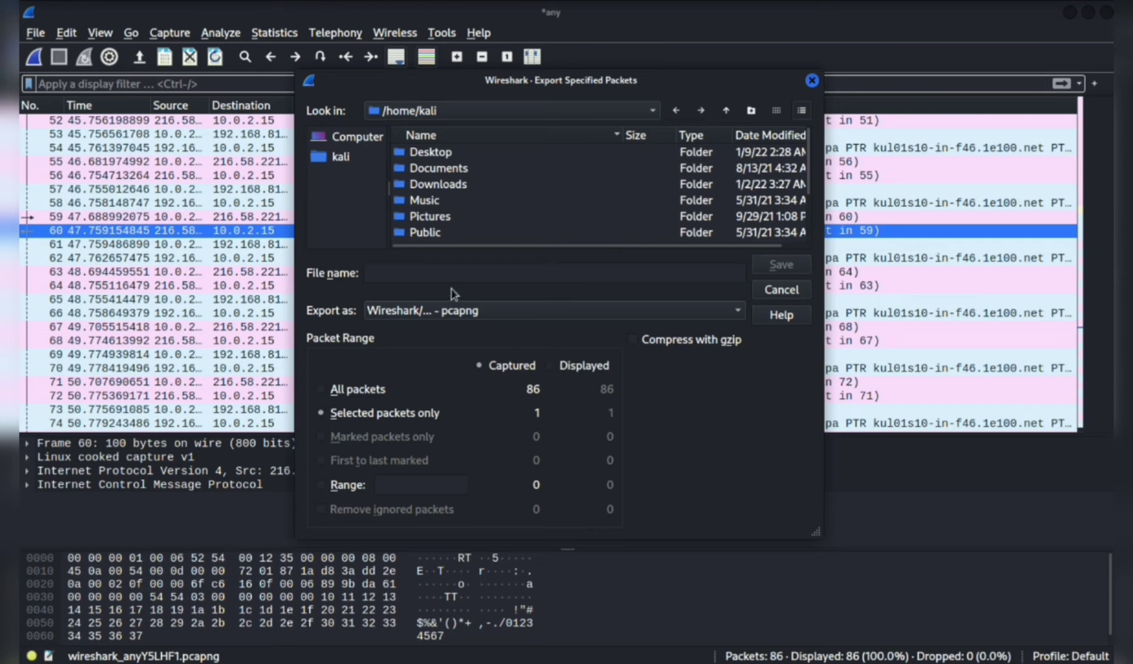
{"action": "left_click", "coordinate": [434, 270]}
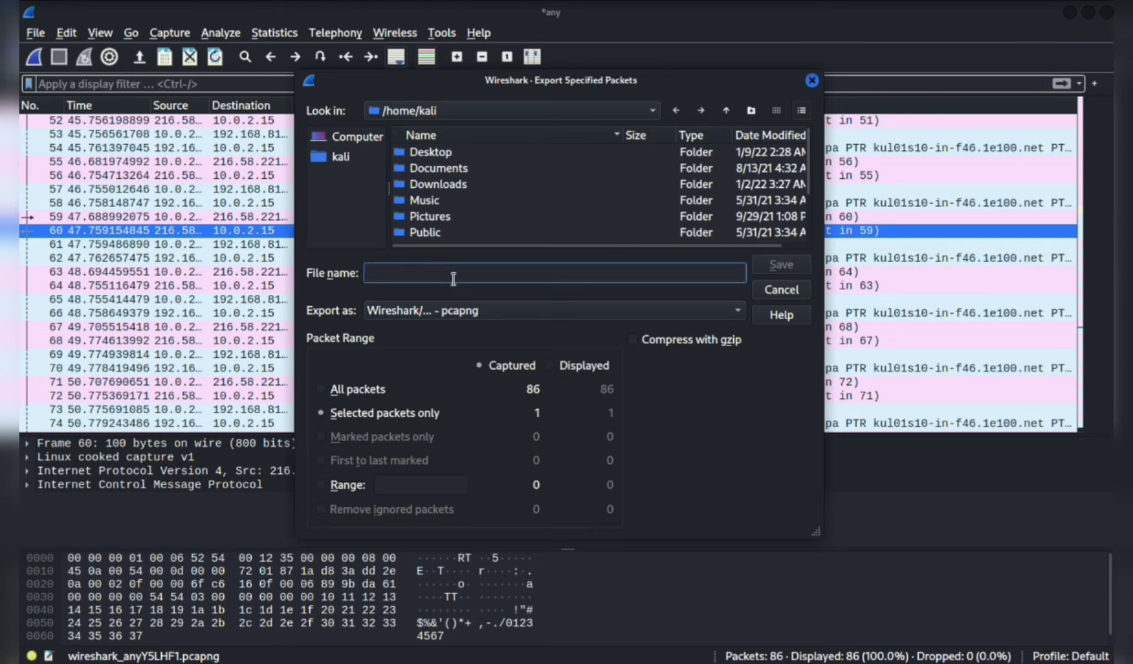
{"action": "type", "text": "wire"}
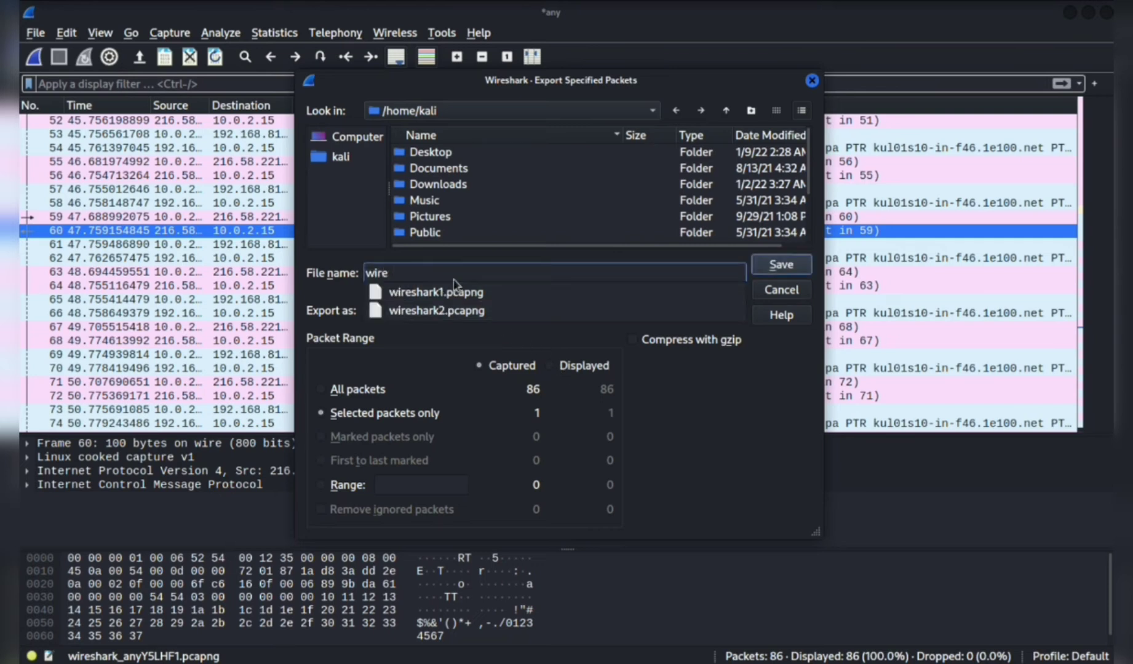
{"action": "type", "text": "shark3"}
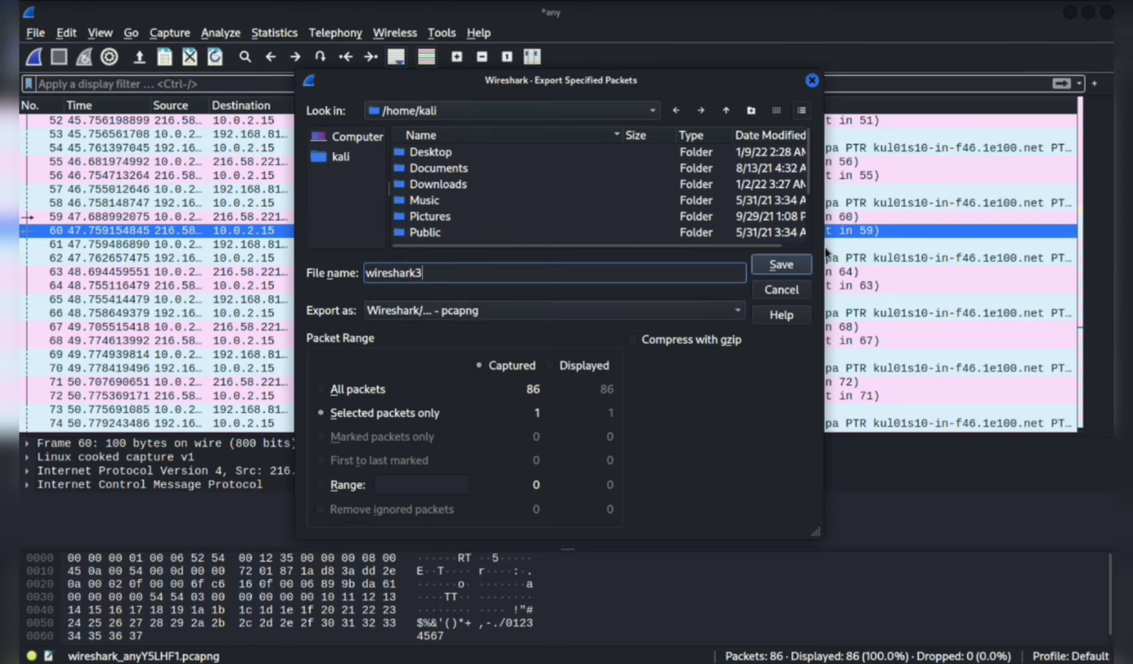
{"action": "left_click", "coordinate": [784, 269]}
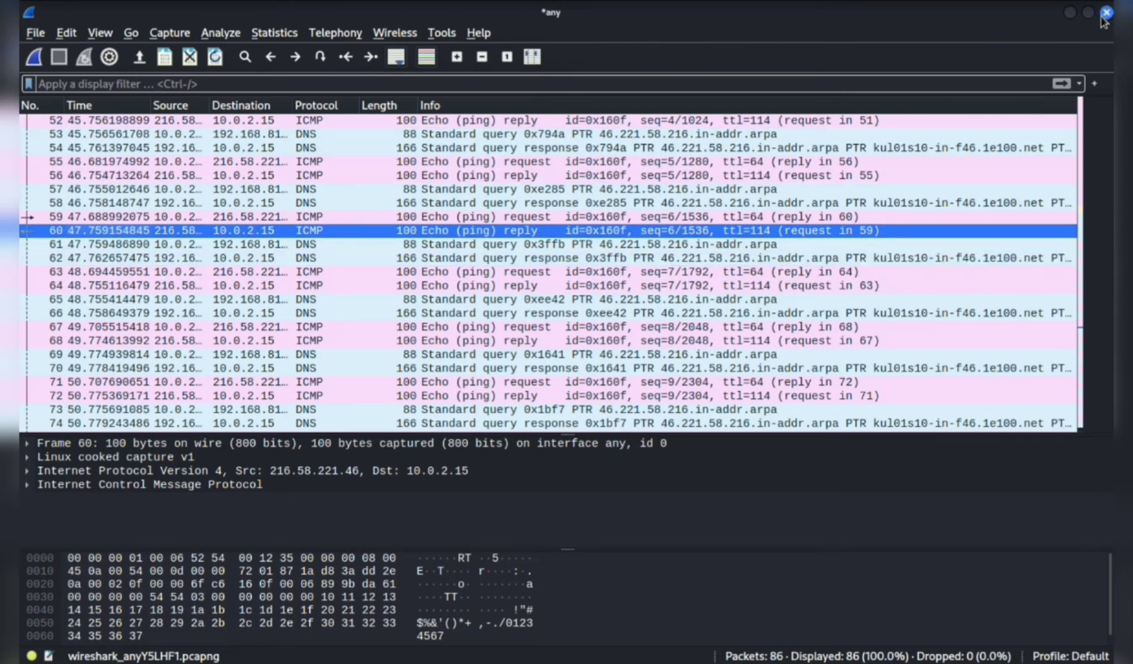
Open wireshark3.pcapng from the Home folder to check the exported packet, and minimize its window.
{"action": "left_click", "coordinate": [1070, 15]}
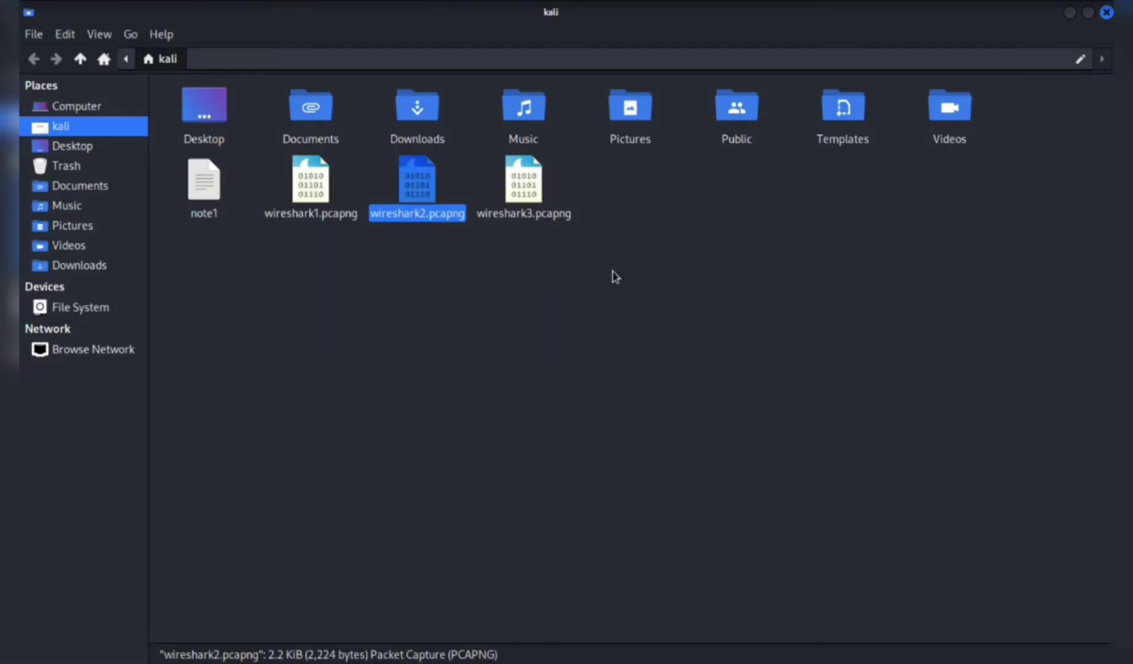
{"action": "double_click", "coordinate": [533, 211]}
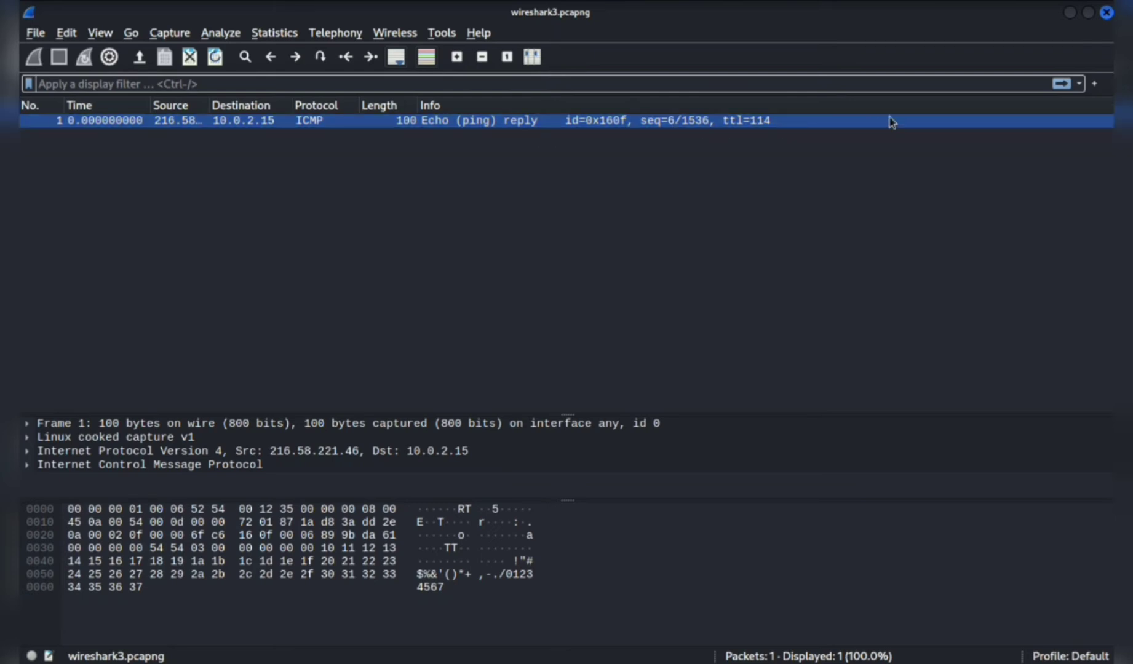
{"action": "left_click", "coordinate": [1070, 13]}
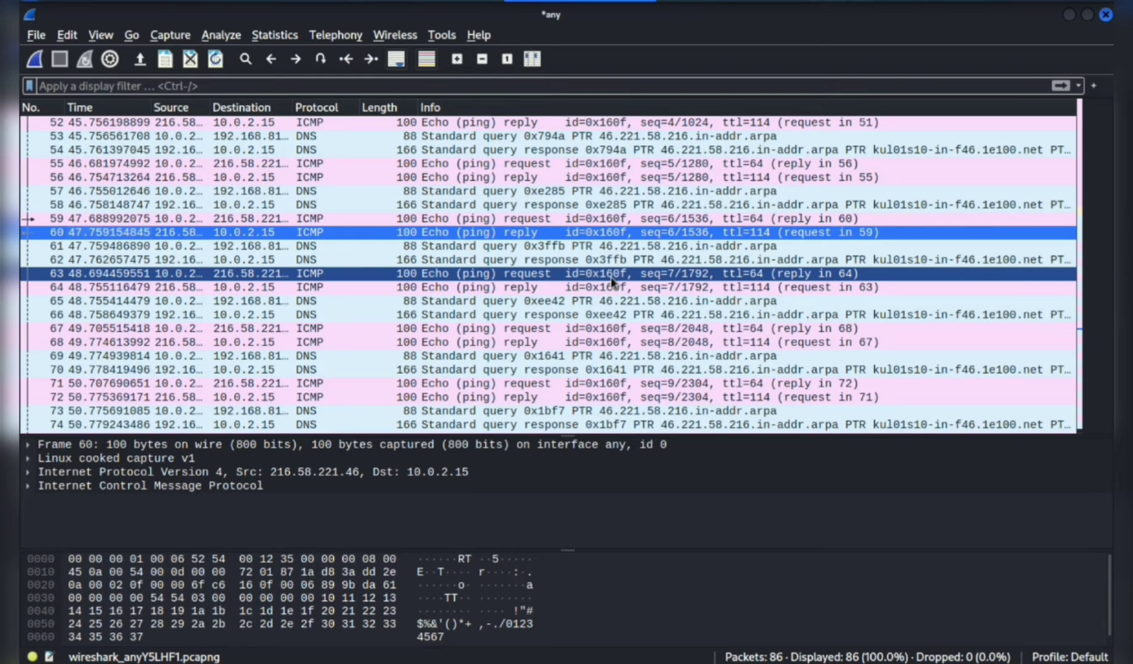
Export the displayed packet range 45-67 to /home/kali as wireshark4 in pcapng format and open the exported file from the Home folder.
{"action": "left_click", "coordinate": [39, 37]}
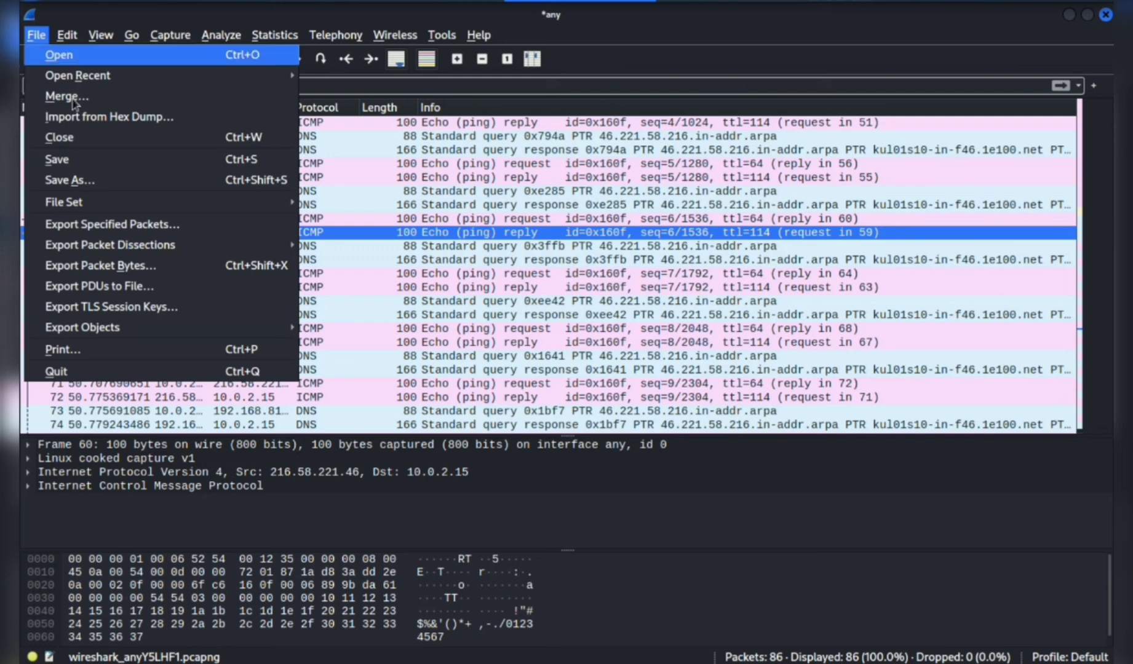
{"action": "left_click", "coordinate": [105, 225]}
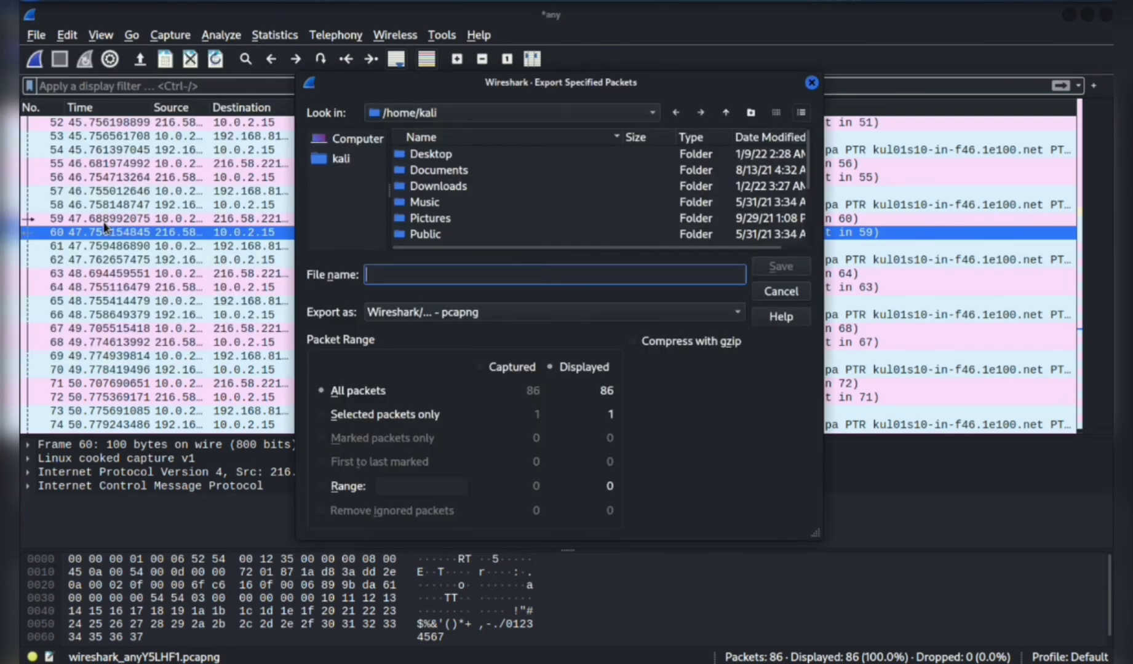
{"action": "left_click", "coordinate": [323, 490]}
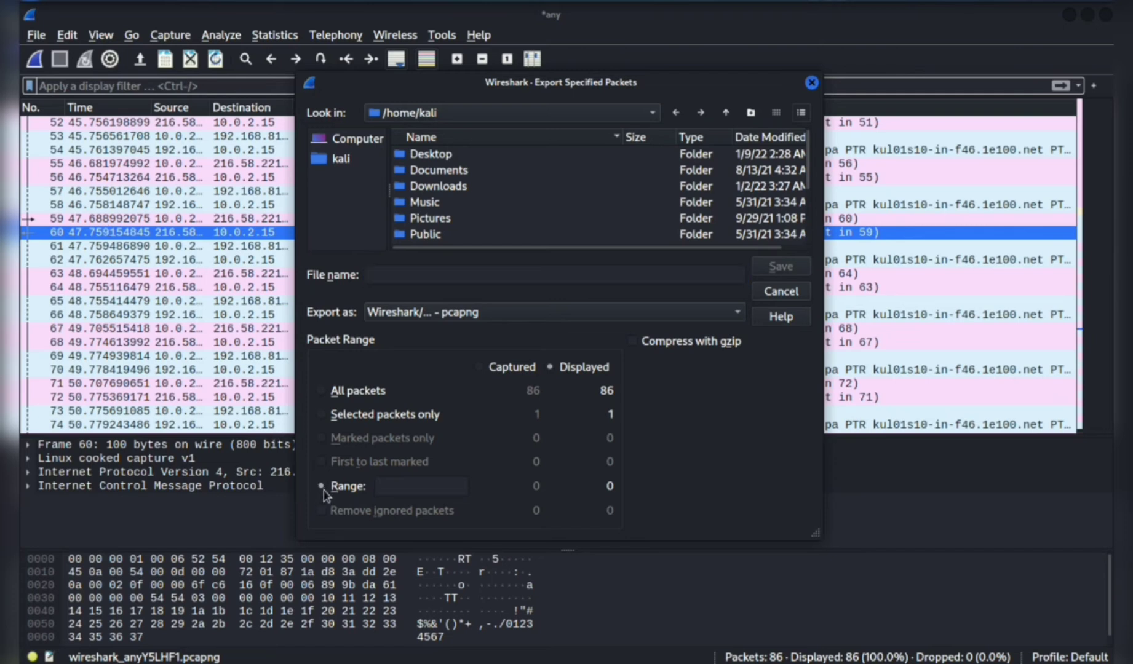
{"action": "left_click", "coordinate": [394, 487]}
{"action": "type", "text": "45-67"}
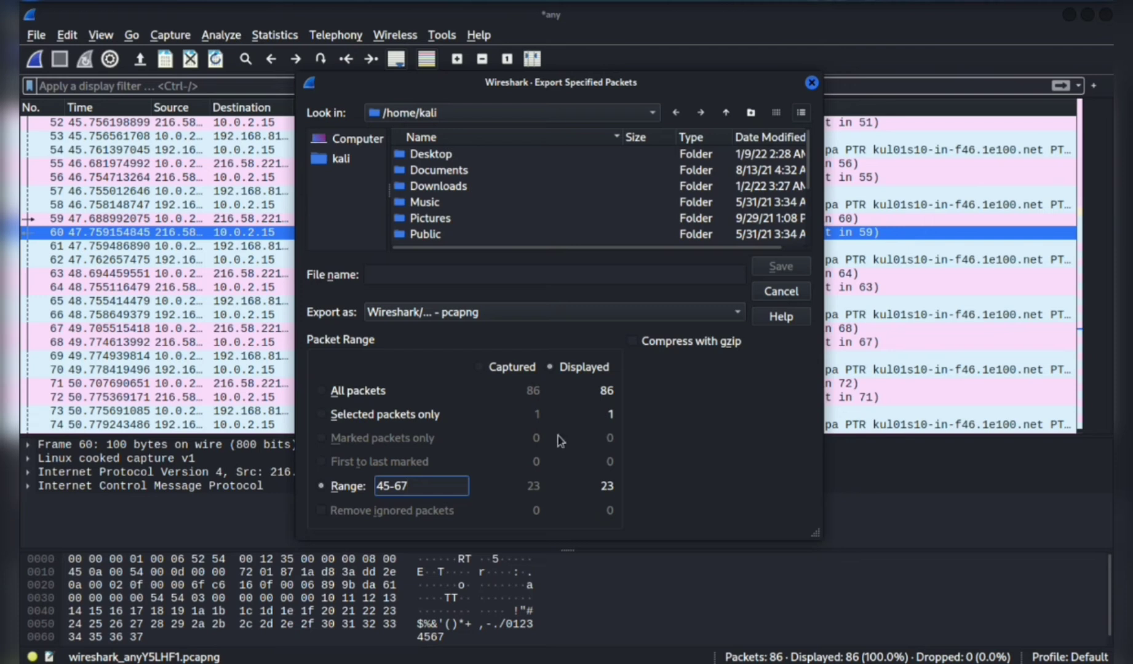
{"action": "left_click", "coordinate": [395, 273]}
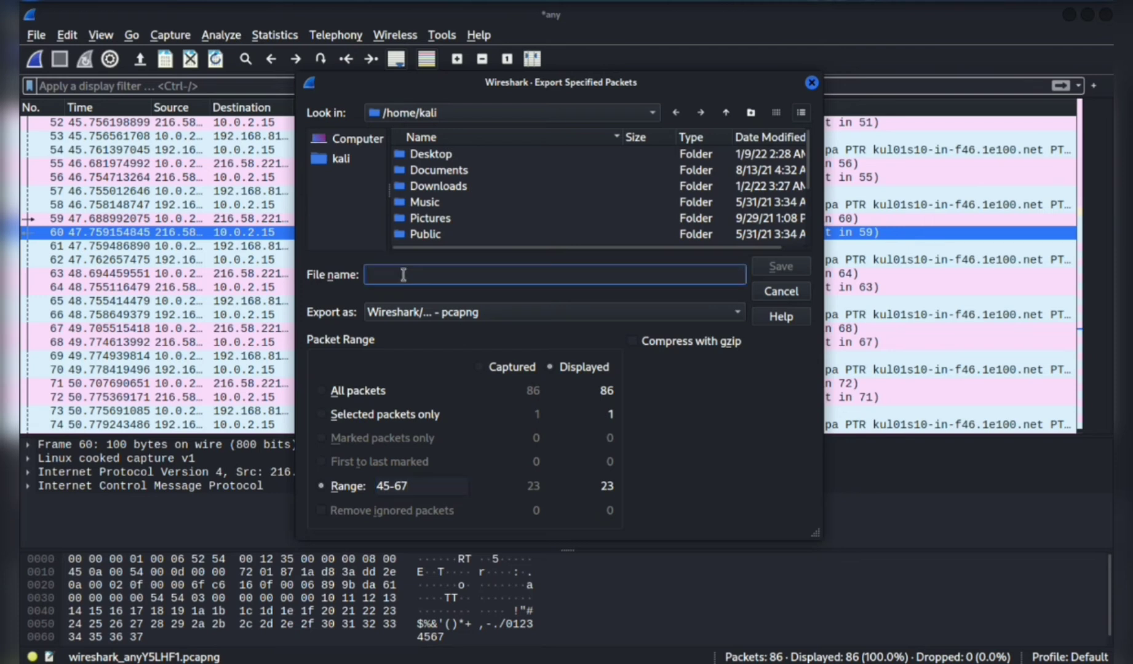
{"action": "type", "text": "w"}
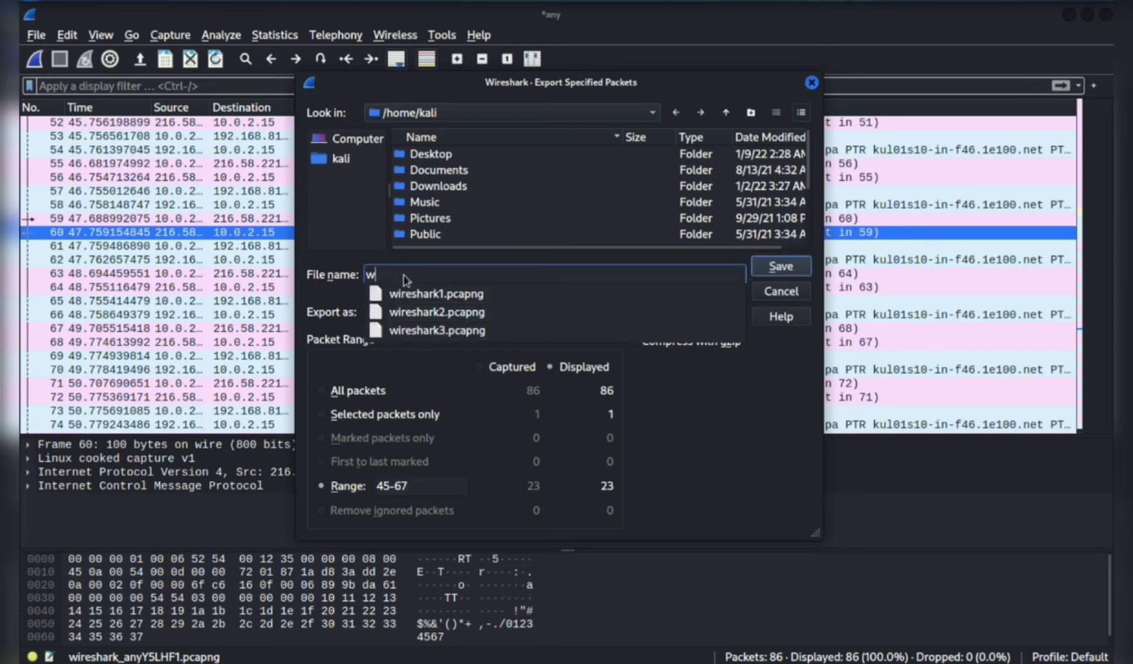
{"action": "type", "text": "ireshark4"}
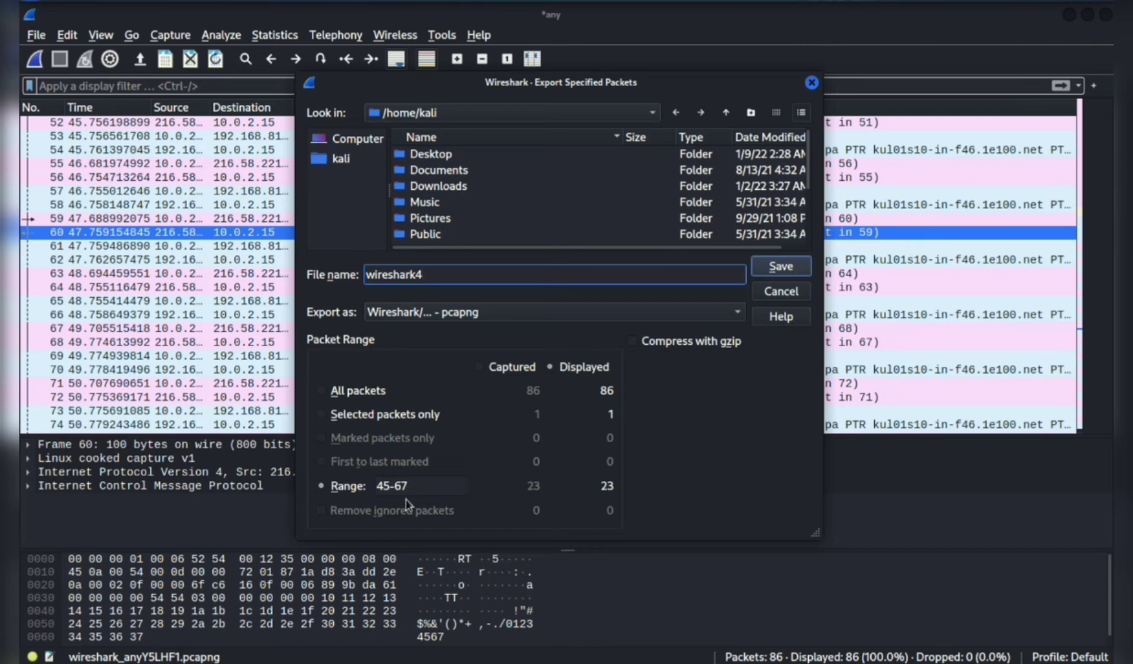
{"action": "left_click", "coordinate": [793, 270]}
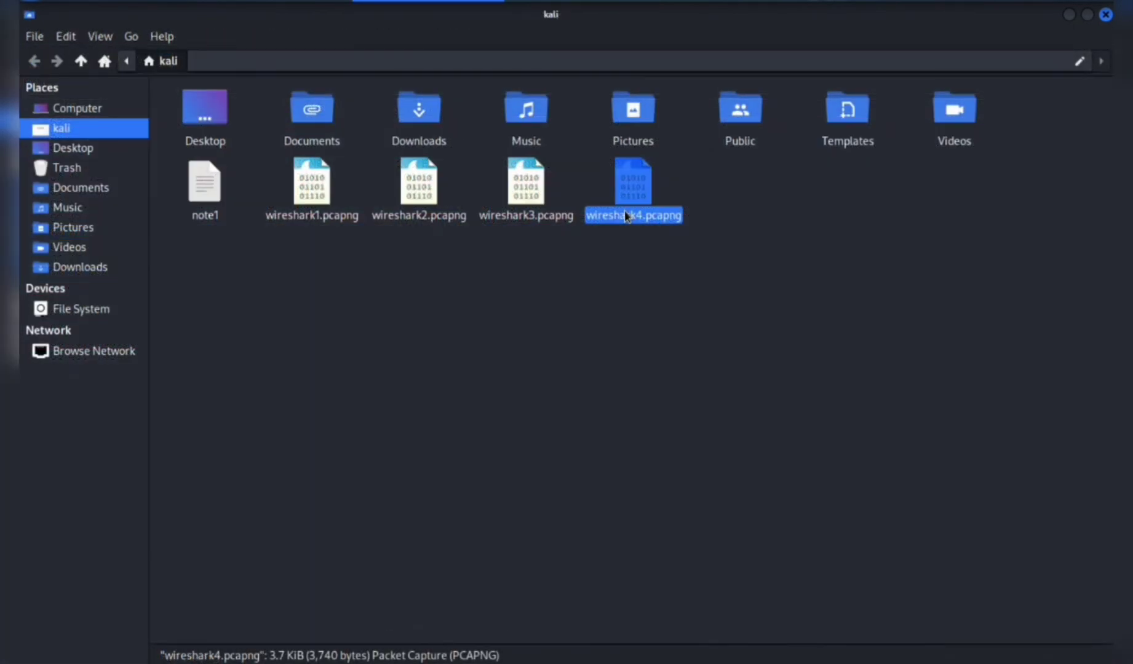
{"action": "double_click", "coordinate": [626, 215]}
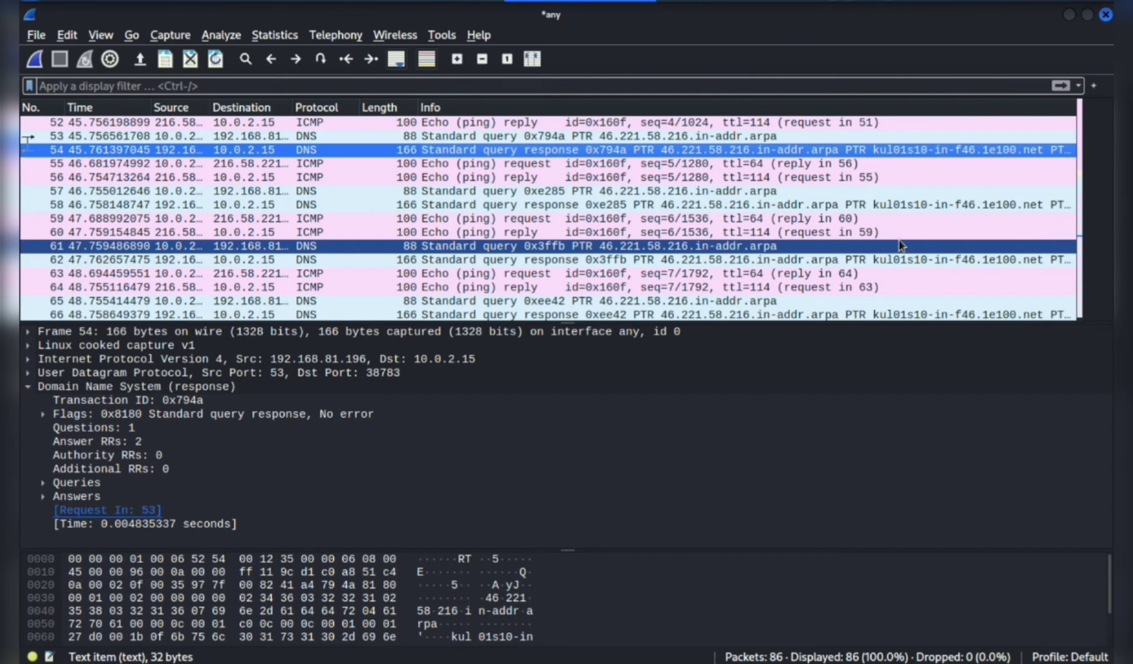
Mark packets 55, 61 and 65 in the packet list of the live capture.
{"action": "right_click", "coordinate": [540, 169]}
{"action": "left_click", "coordinate": [567, 173]}
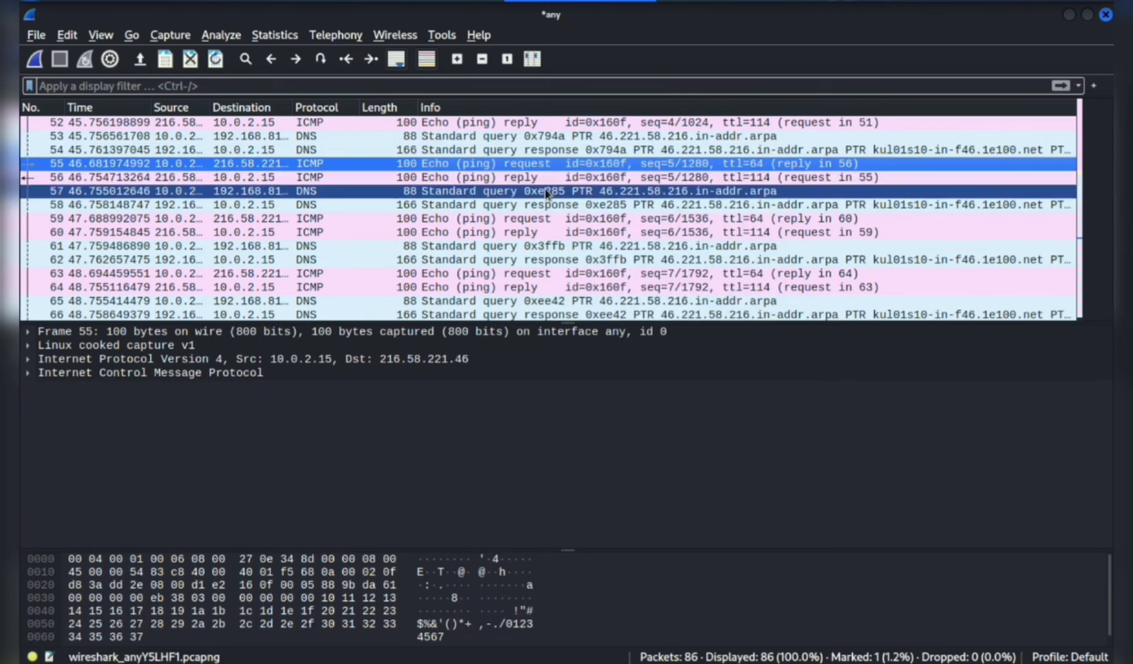
{"action": "right_click", "coordinate": [378, 248]}
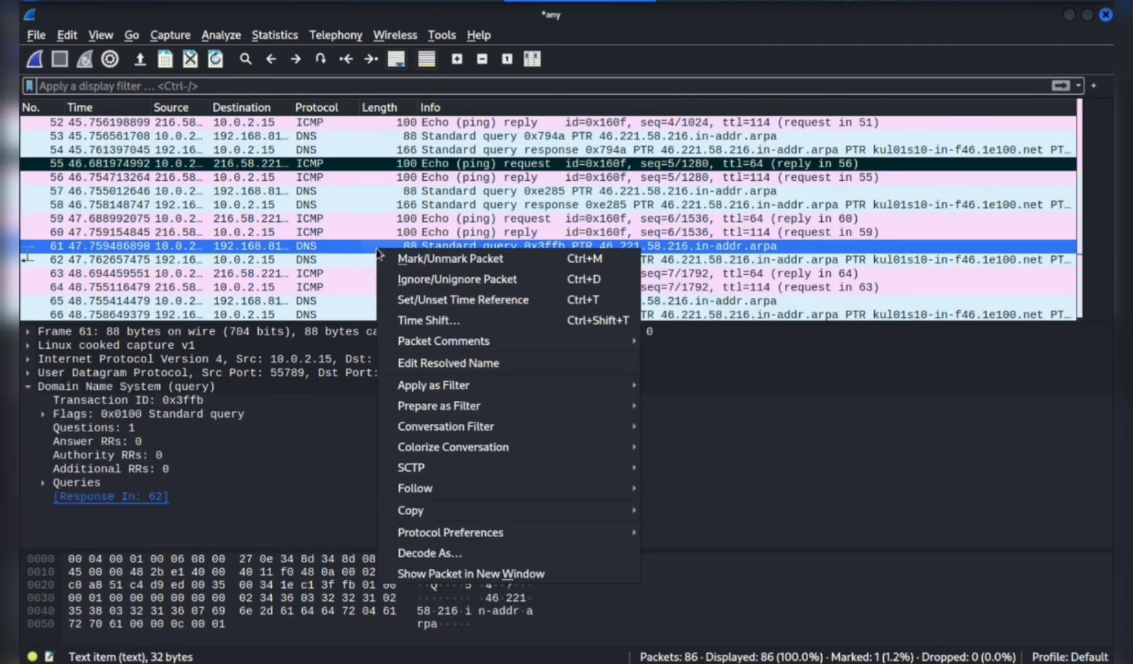
{"action": "left_click", "coordinate": [435, 260]}
{"action": "left_click", "coordinate": [355, 302]}
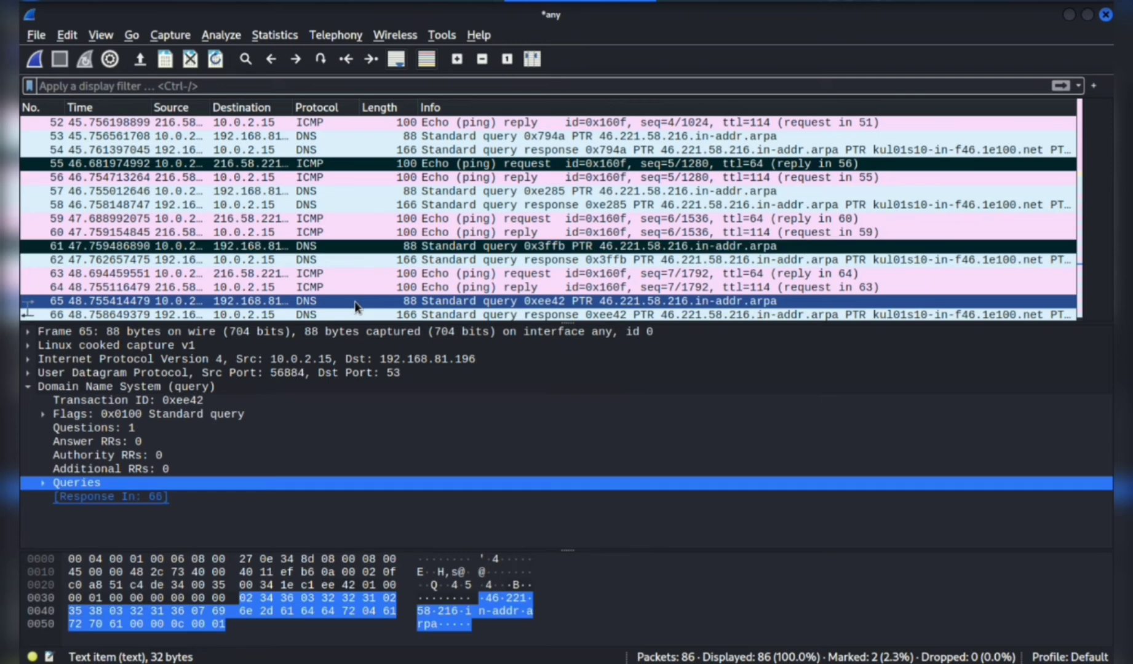
{"action": "right_click", "coordinate": [356, 304]}
{"action": "left_click", "coordinate": [392, 310]}
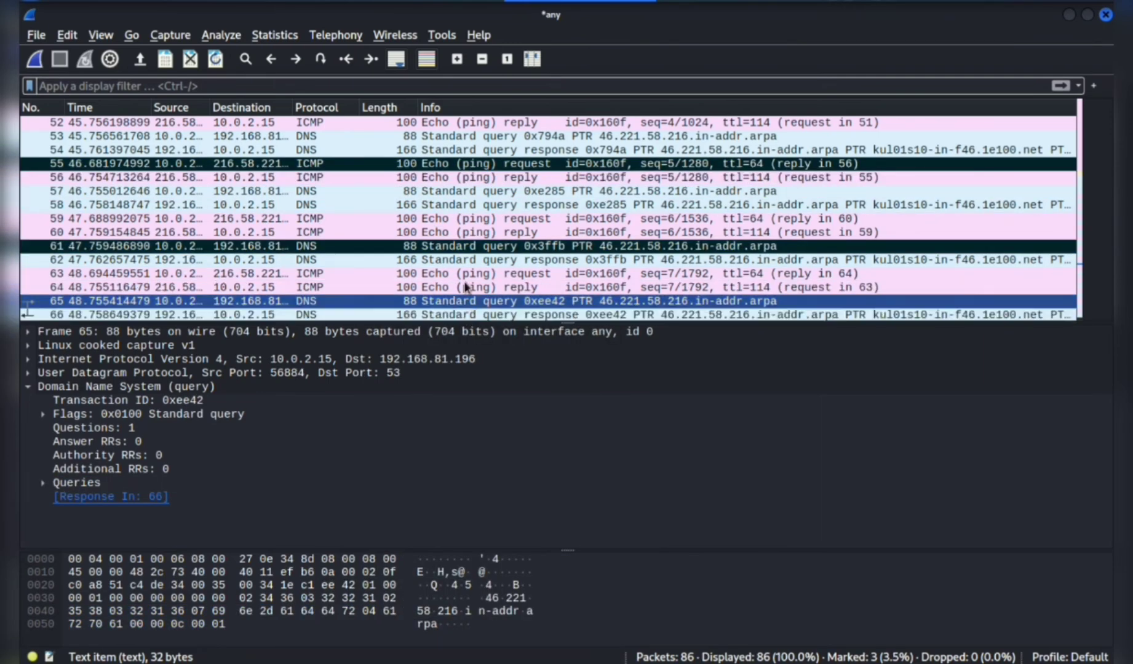
Set the range for exporting specified packets to marked packets only and close the export dialog without saving.
{"action": "left_click", "coordinate": [35, 36]}
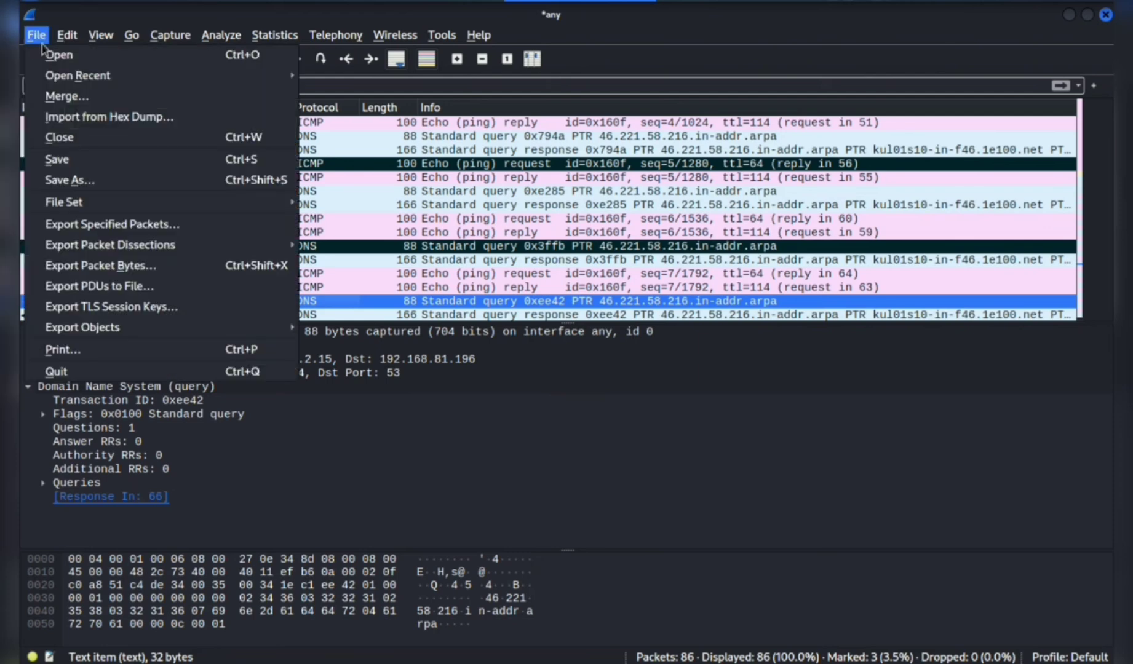
{"action": "left_click", "coordinate": [111, 224]}
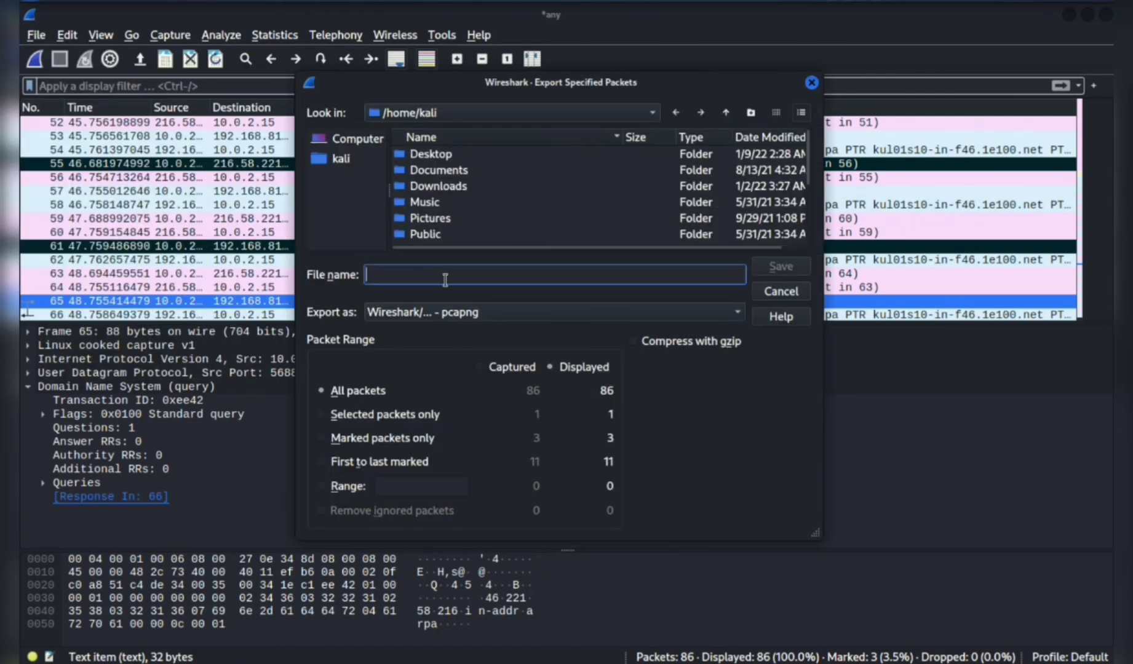
{"action": "left_click", "coordinate": [322, 439]}
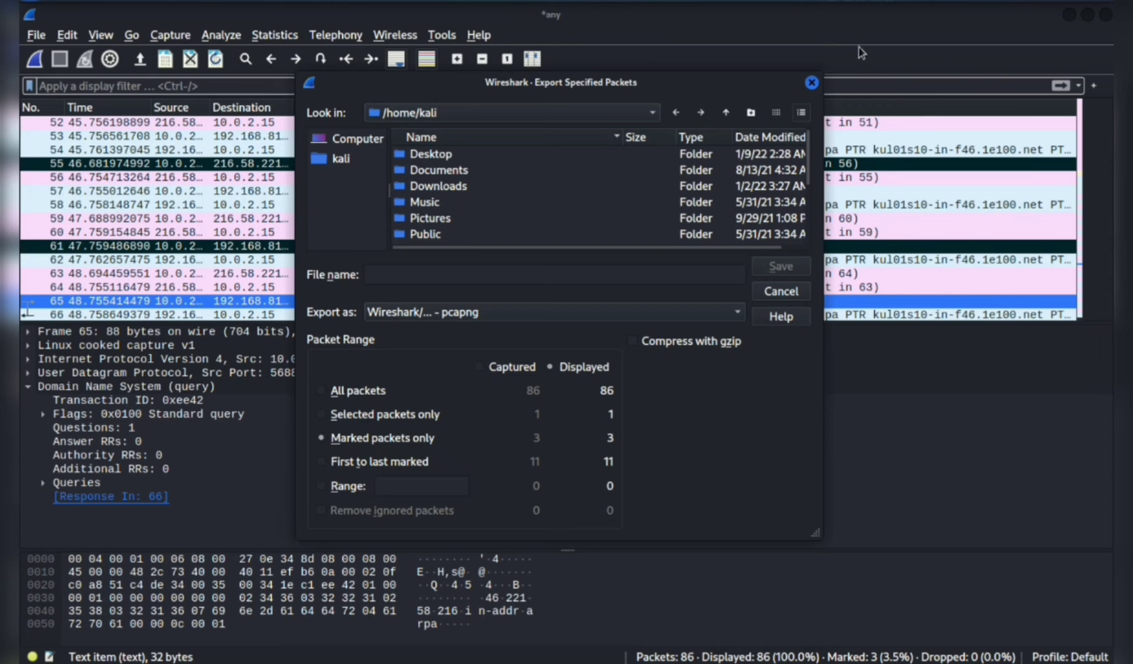
{"action": "left_click", "coordinate": [812, 83]}
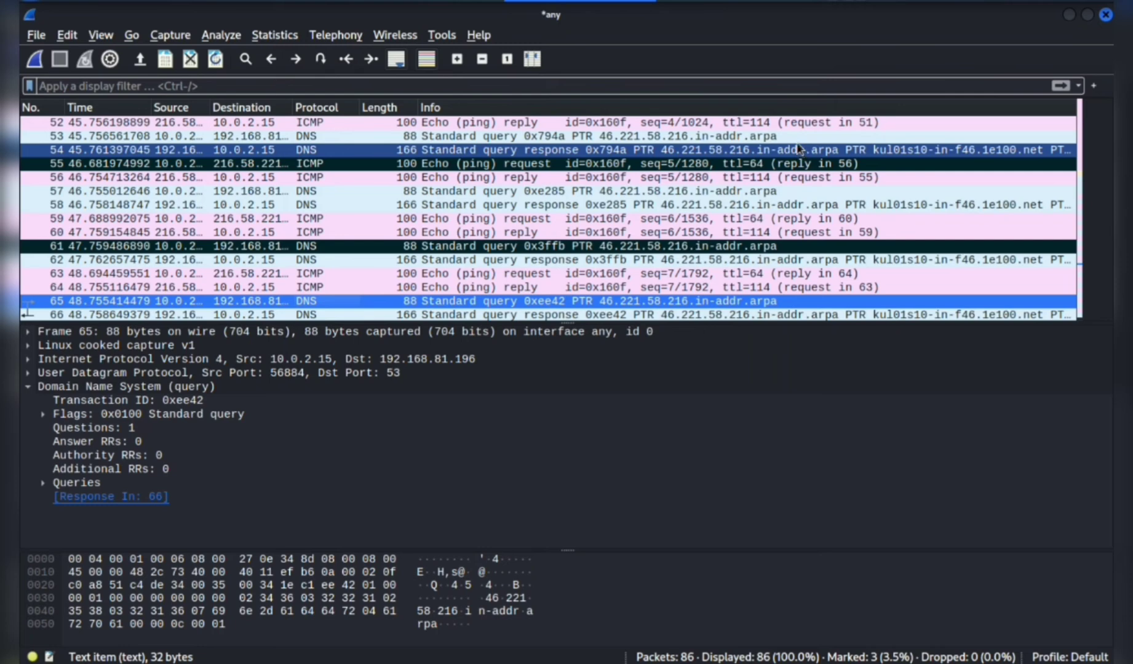
Examine the file formats offered for exporting packet dissections and select packet 57.
{"action": "left_click", "coordinate": [35, 39]}
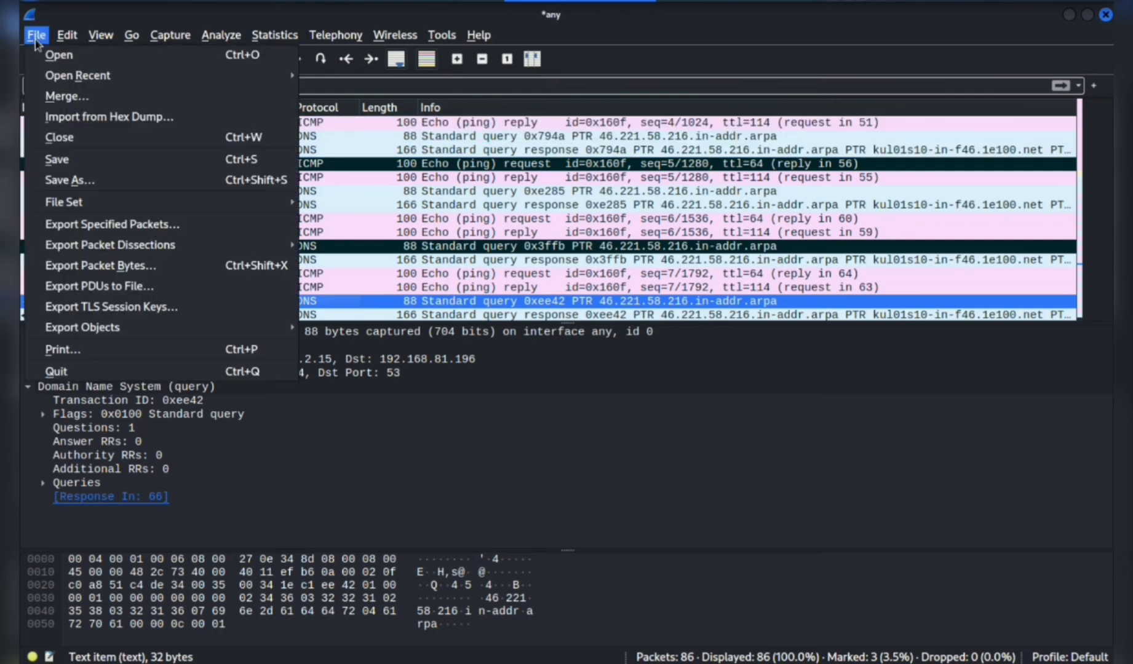
{"action": "mouse_move", "coordinate": [171, 255]}
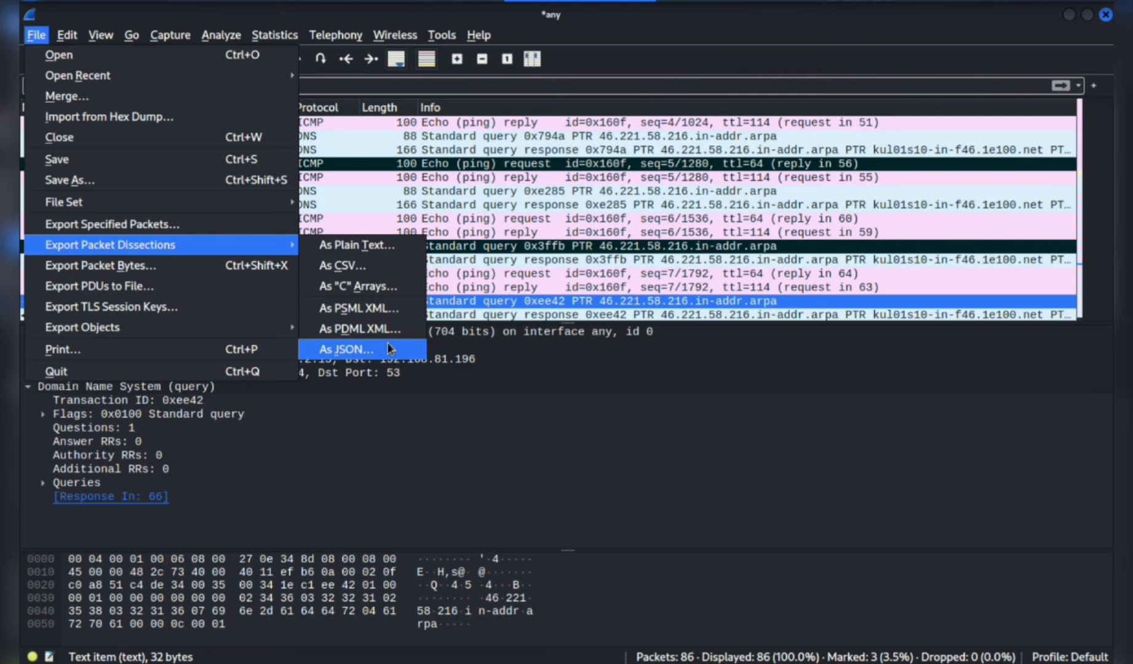
{"action": "left_click", "coordinate": [422, 212]}
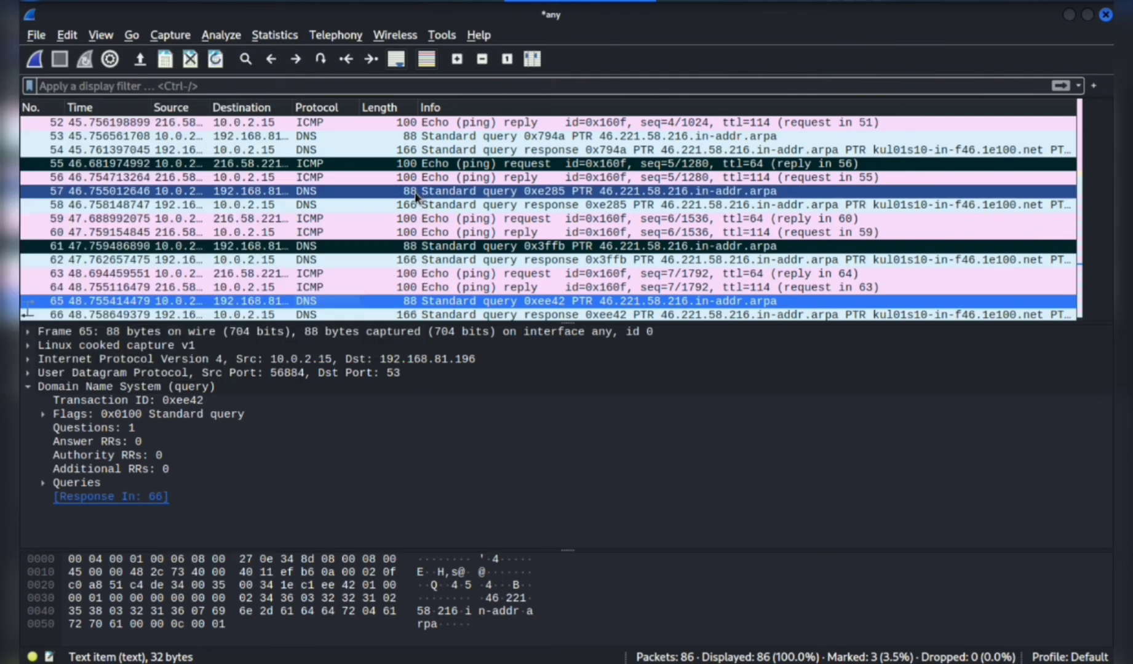
{"action": "left_click", "coordinate": [415, 191]}
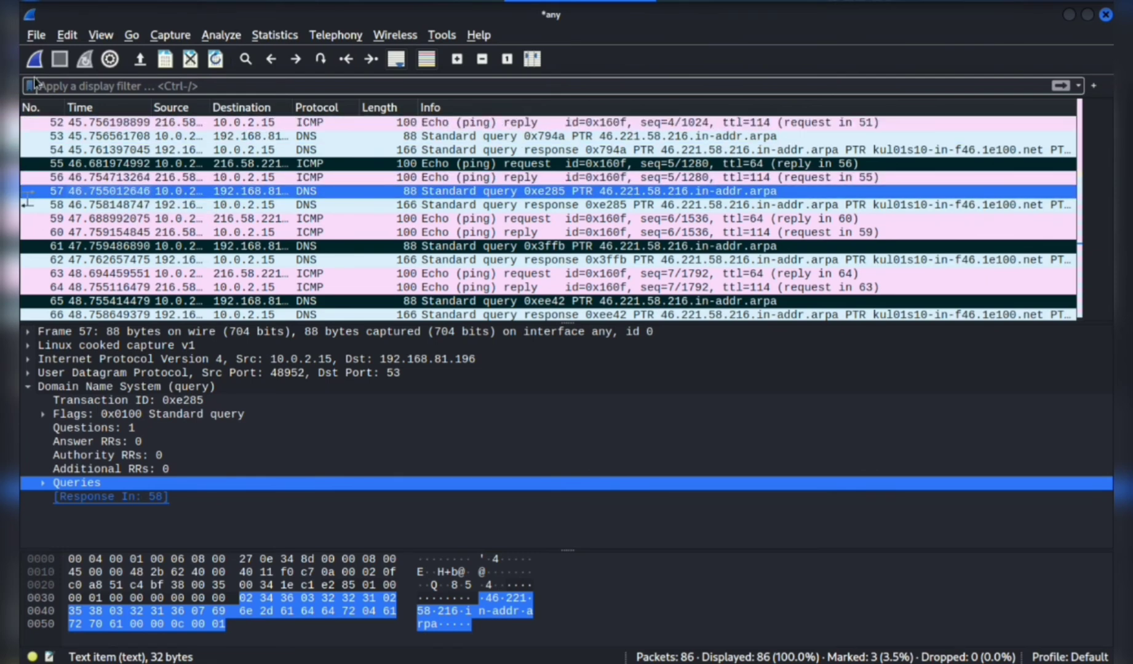
Export the dissection of only the selected packet 57 as plain text to /home/kali under the file name wireshark5.
{"action": "left_click", "coordinate": [36, 41]}
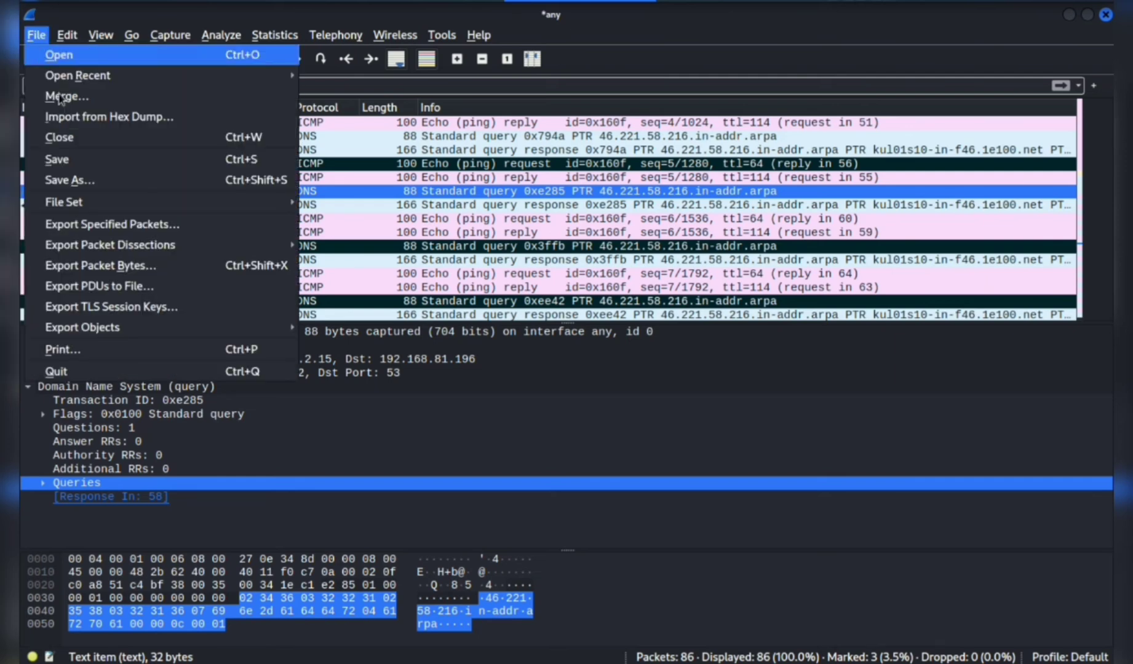
{"action": "mouse_move", "coordinate": [123, 247]}
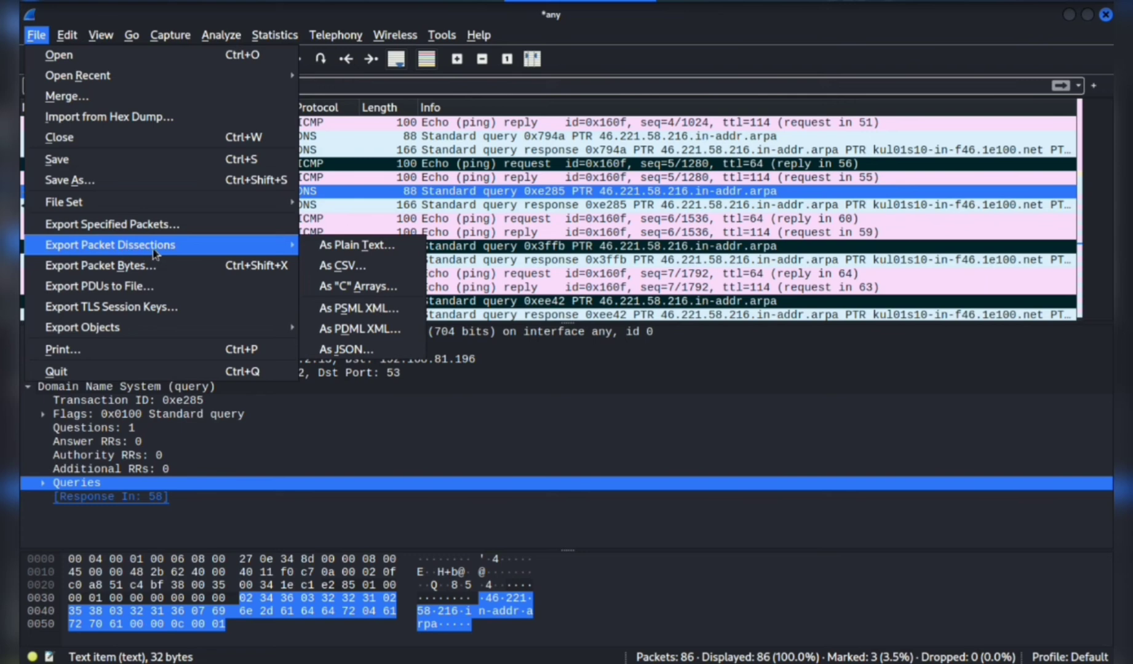
{"action": "left_click", "coordinate": [354, 246]}
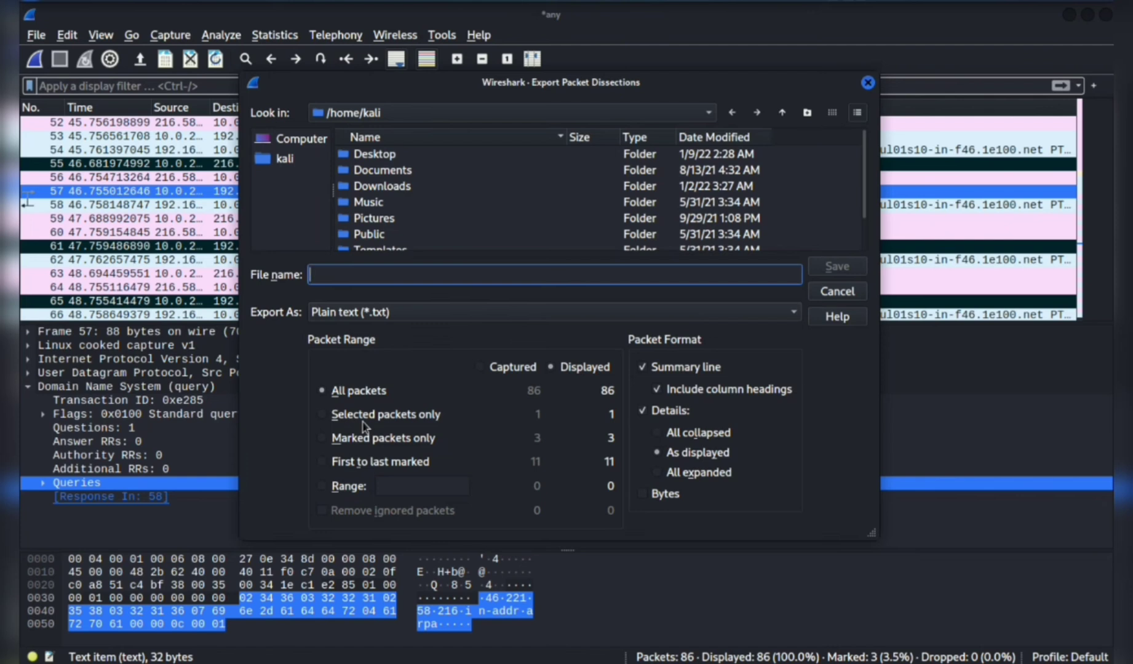
{"action": "left_click", "coordinate": [322, 414]}
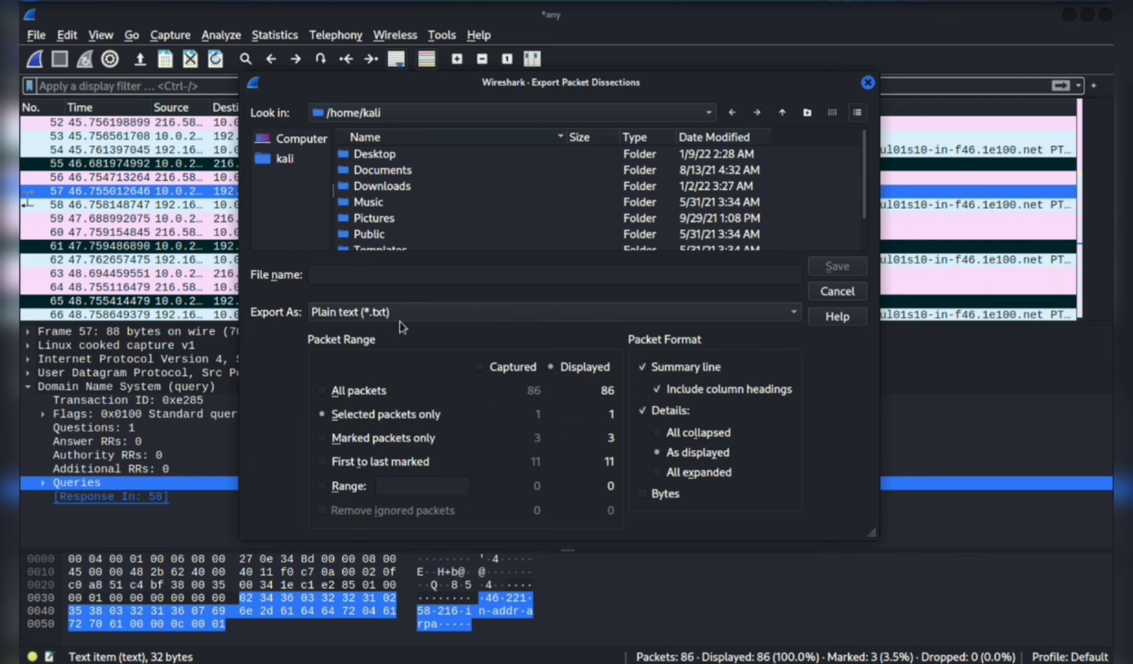
{"action": "left_click", "coordinate": [370, 275]}
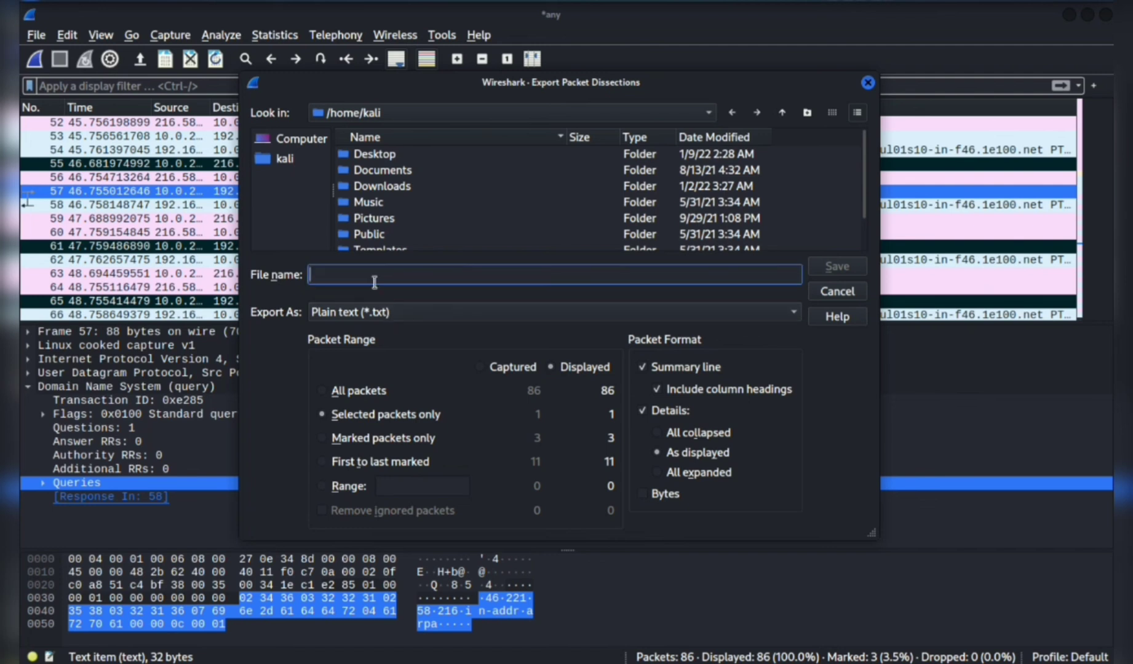
{"action": "type", "text": "wiresh"}
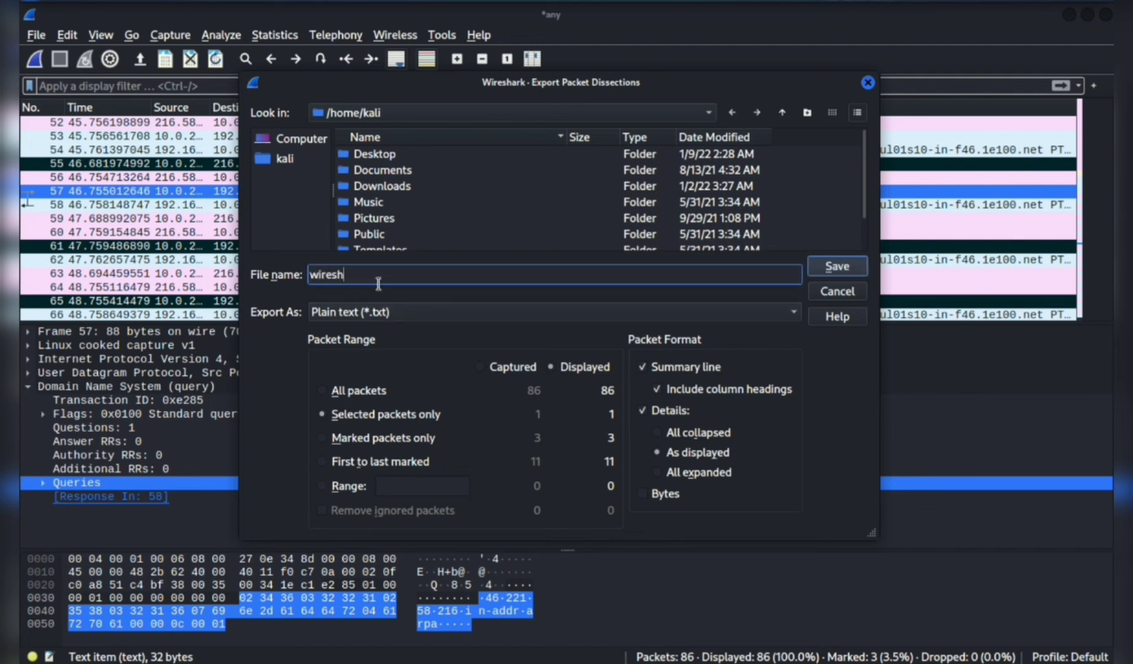
{"action": "type", "text": "ark5"}
{"action": "left_click", "coordinate": [857, 269]}
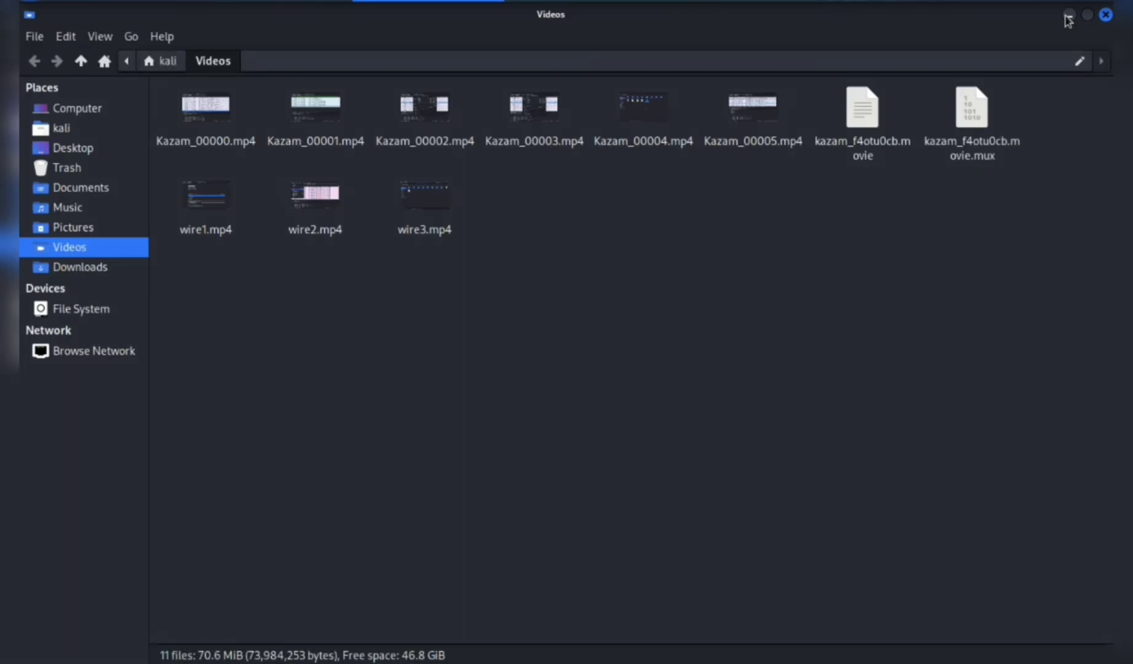
Open wireshark5.txt from the kali home folder in the text editor and review the exported packet dissection.
{"action": "left_click", "coordinate": [1069, 14]}
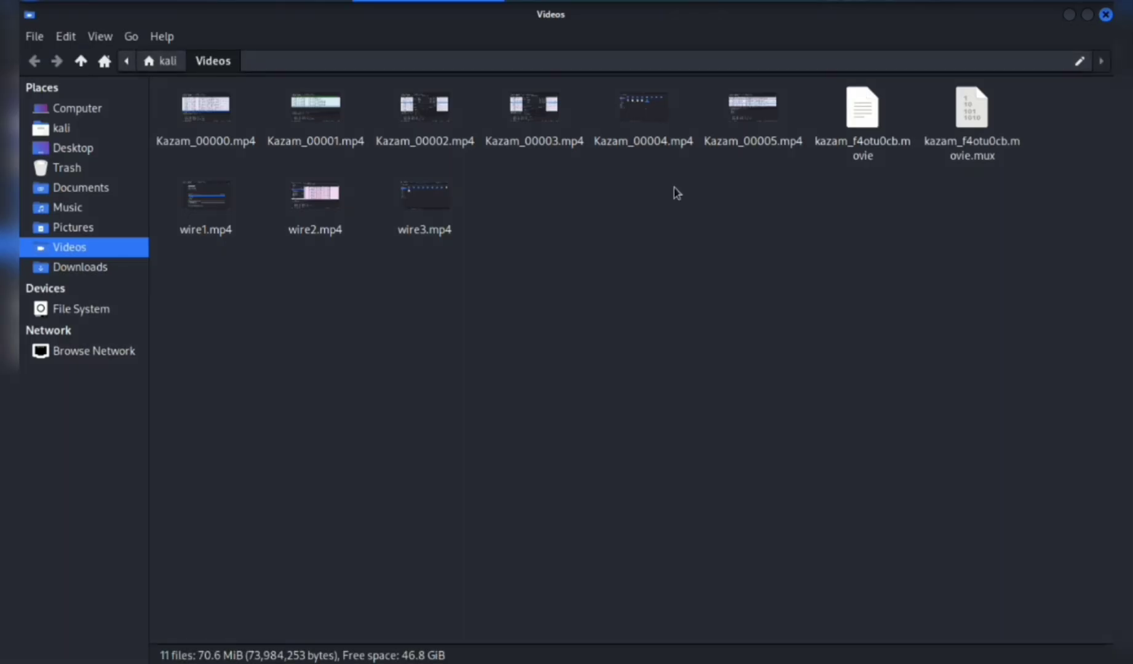
{"action": "left_click", "coordinate": [1068, 15]}
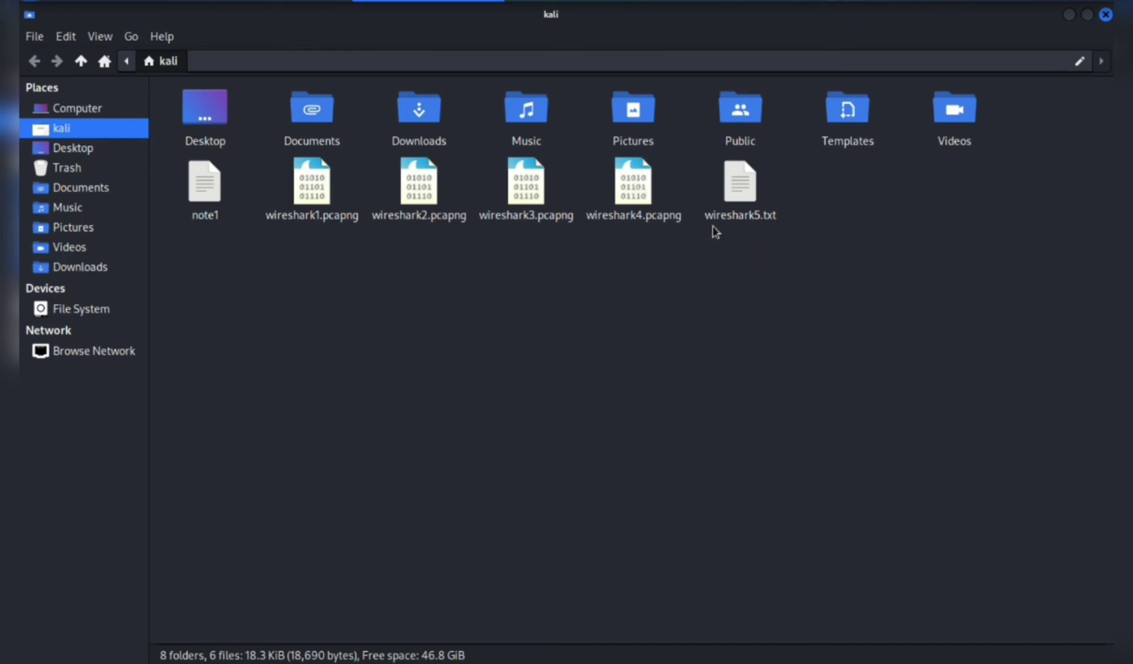
{"action": "double_click", "coordinate": [744, 204]}
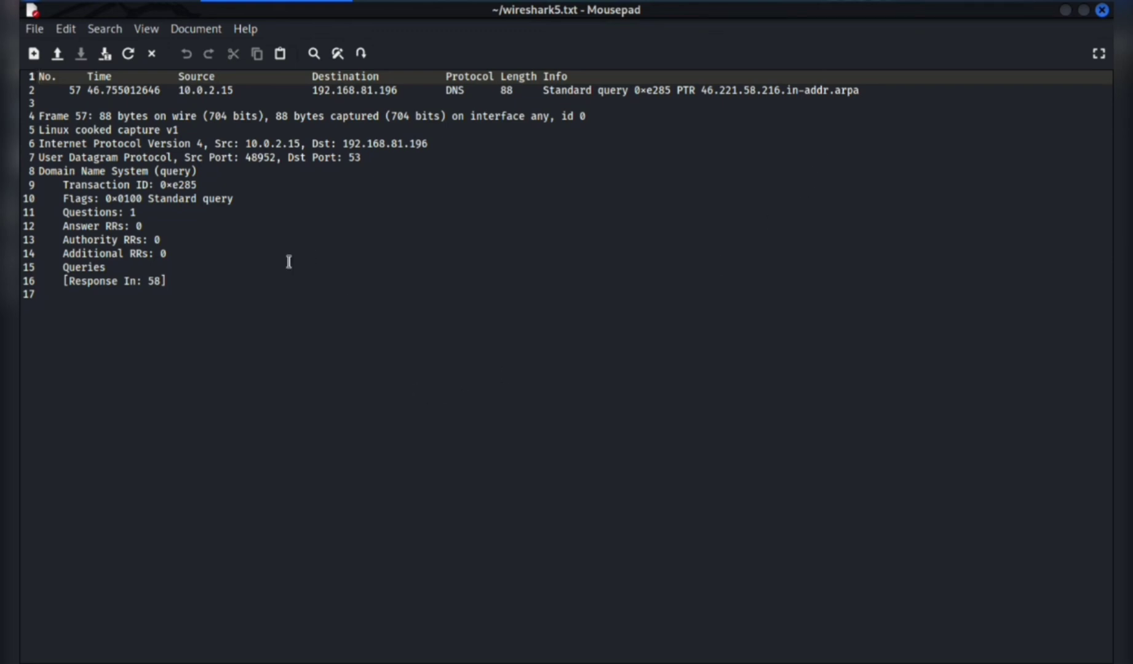
{"action": "left_click_drag", "start_coordinate": [250, 280], "coordinate": [44, 77]}
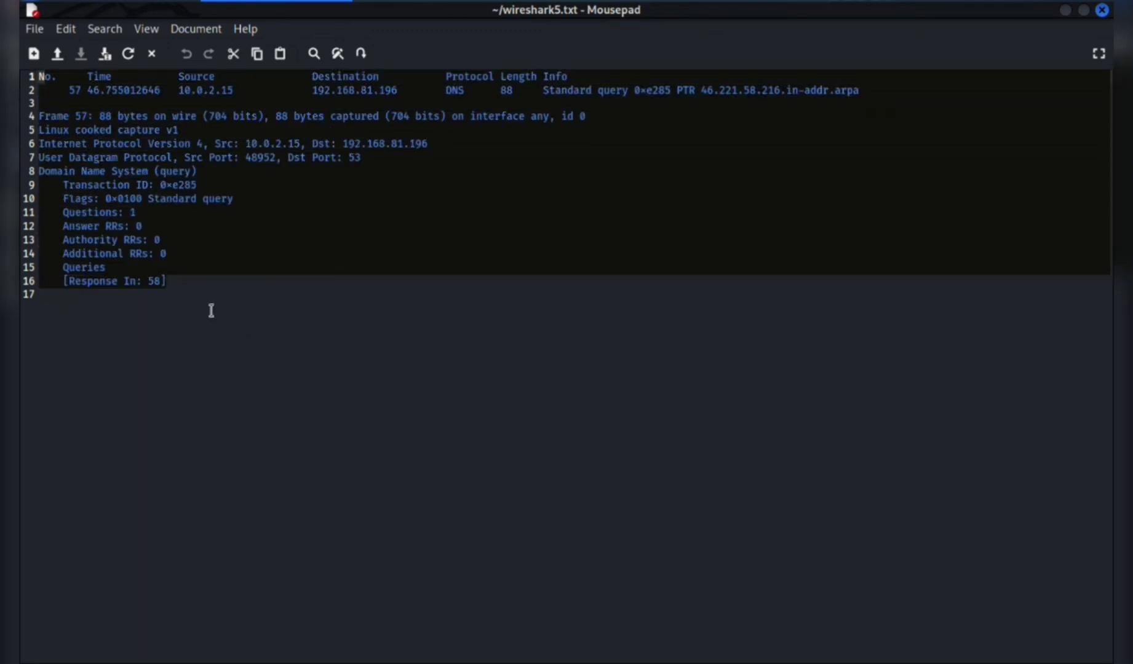
{"action": "left_click", "coordinate": [527, 257]}
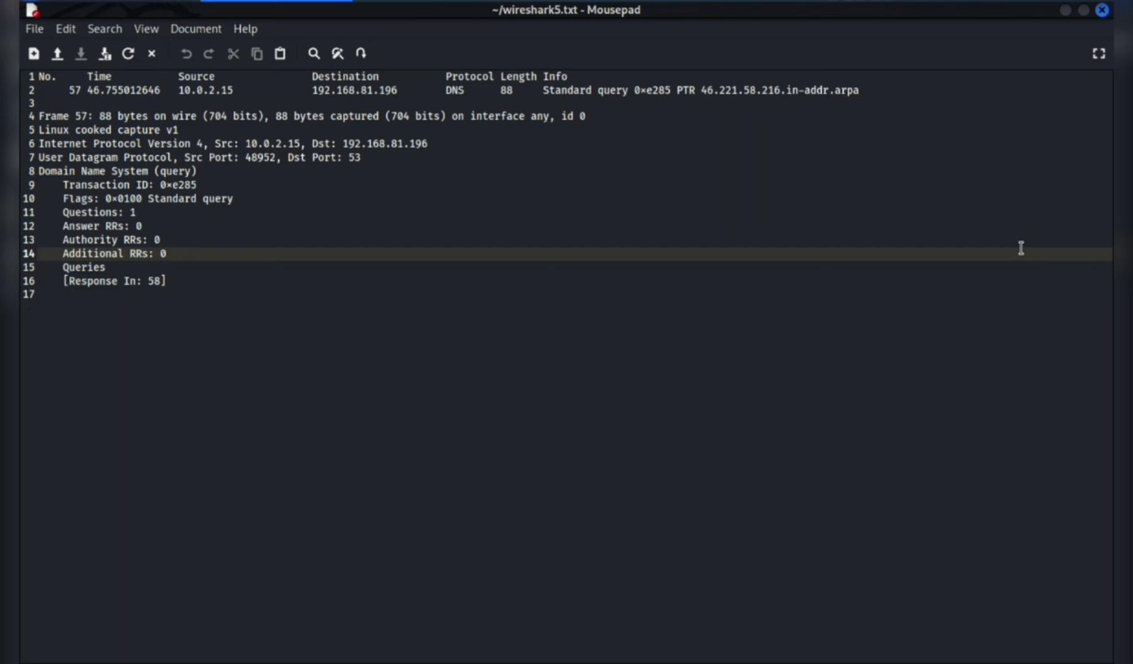